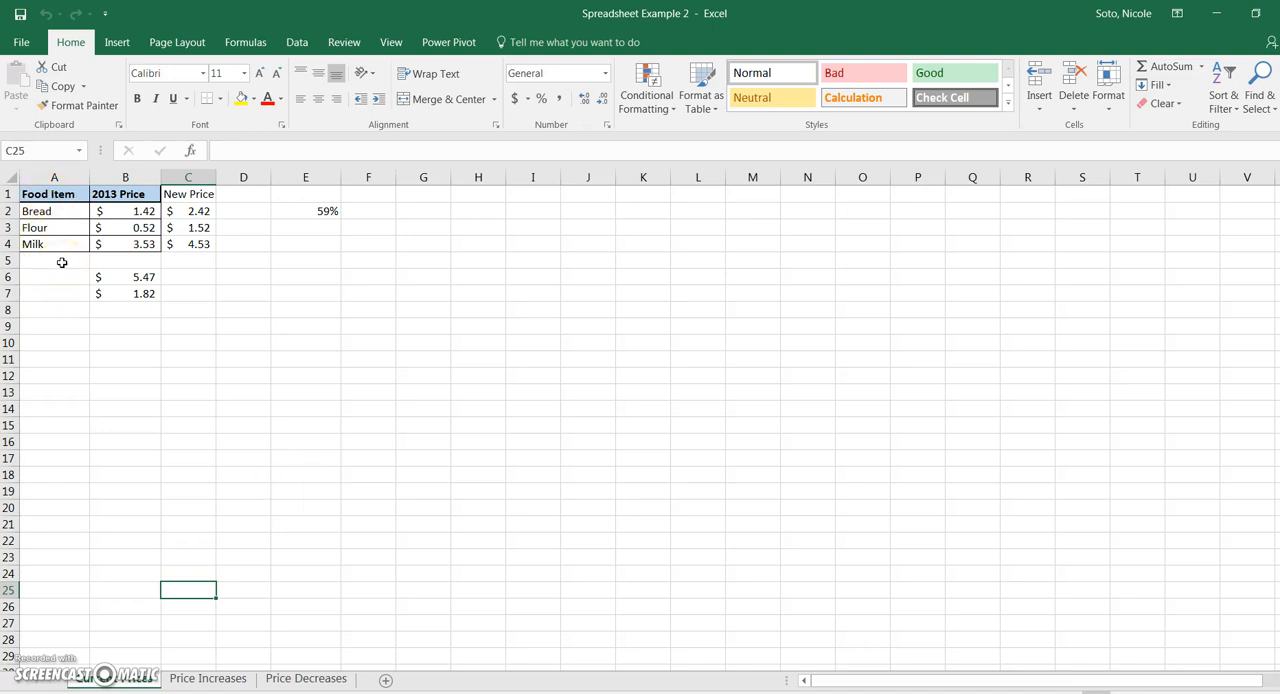
- Clear the sum and average formulas from cells B6 and B7 below the price table
{"action": "left_click", "coordinate": [150, 279]}
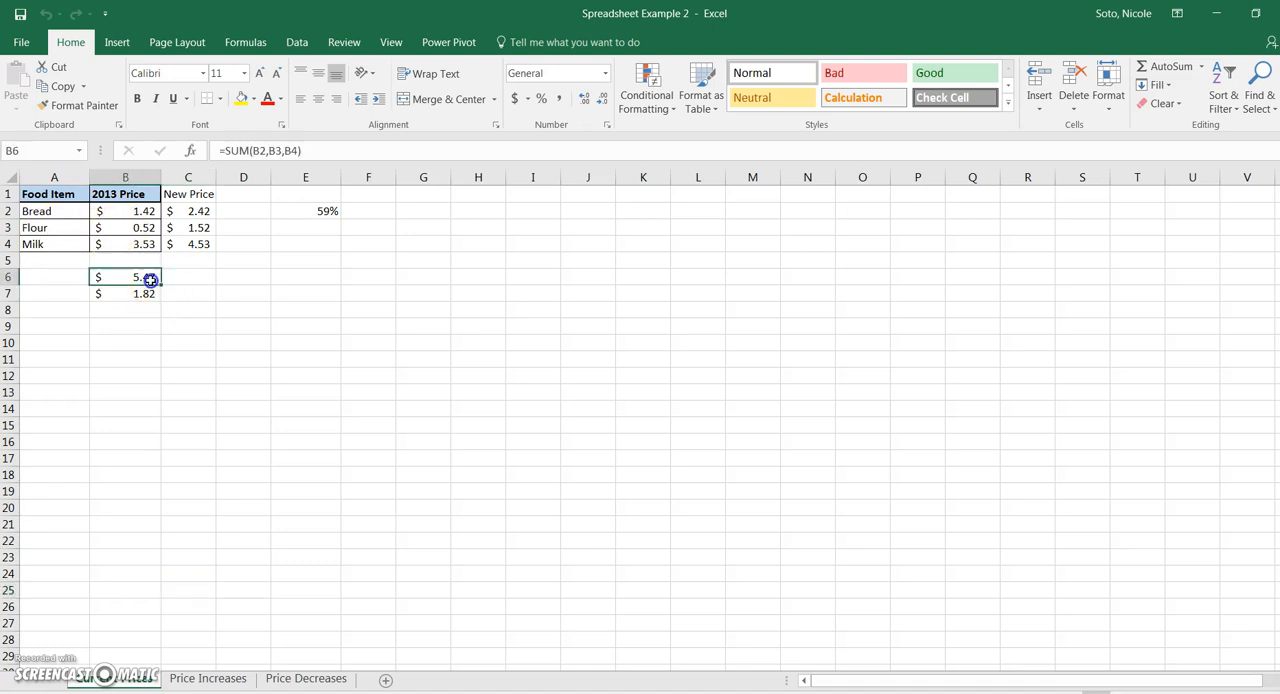
{"action": "left_click", "coordinate": [150, 293]}
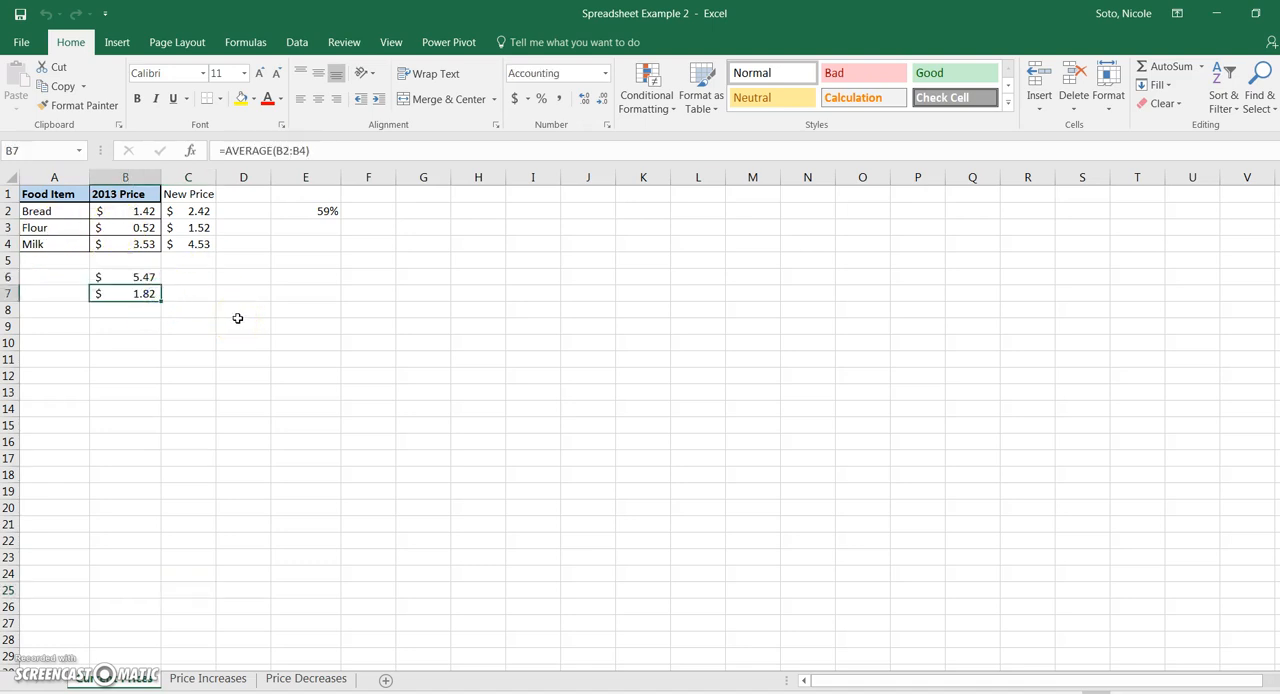
{"action": "left_click", "coordinate": [142, 277]}
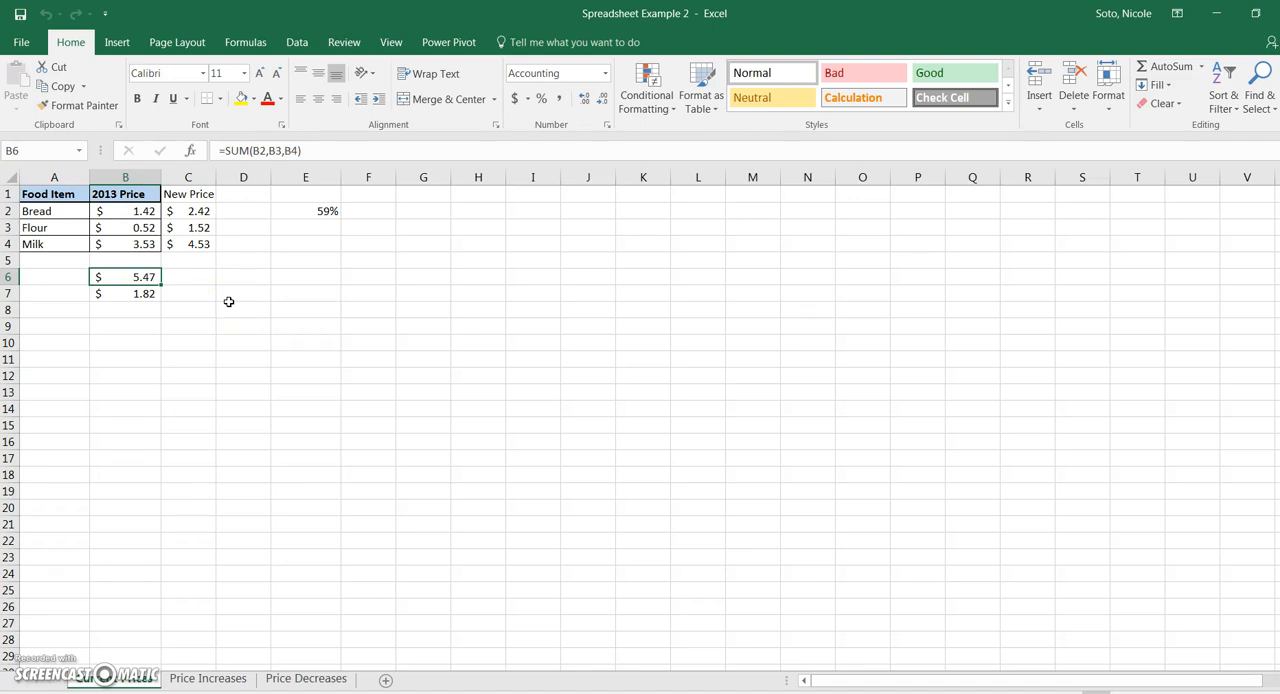
{"action": "key", "text": "Delete"}
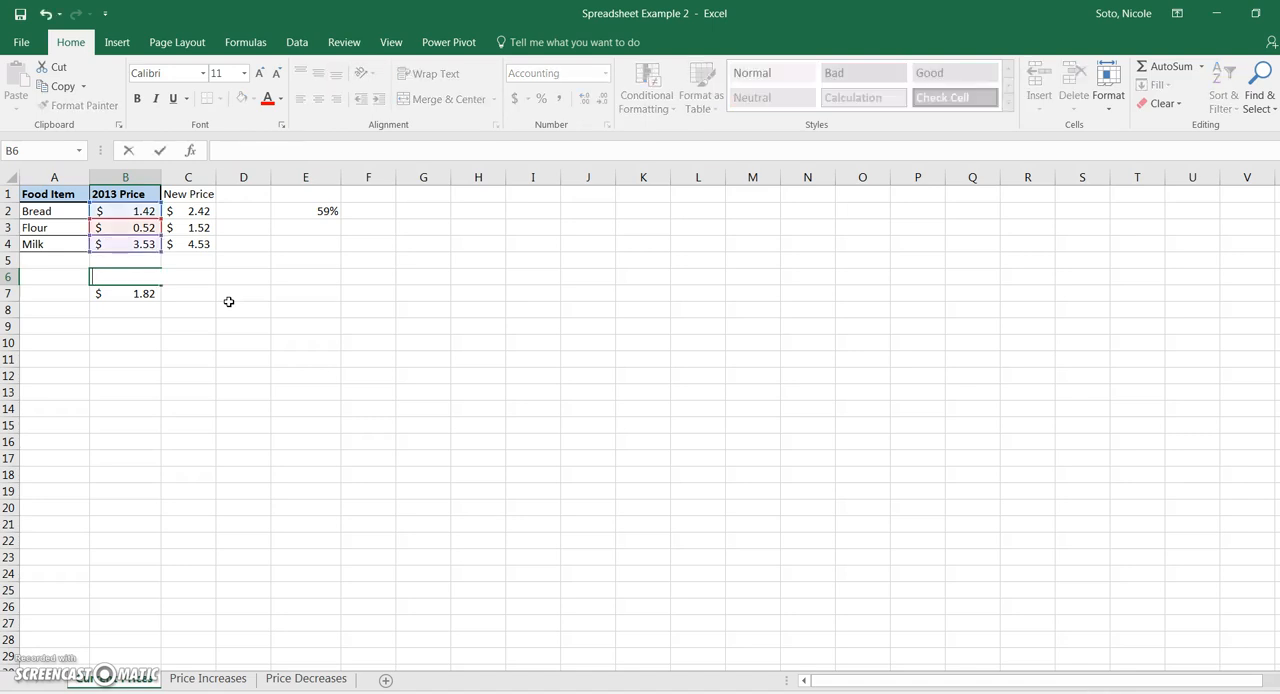
{"action": "key", "text": "Down"}
{"action": "key", "text": "Delete"}
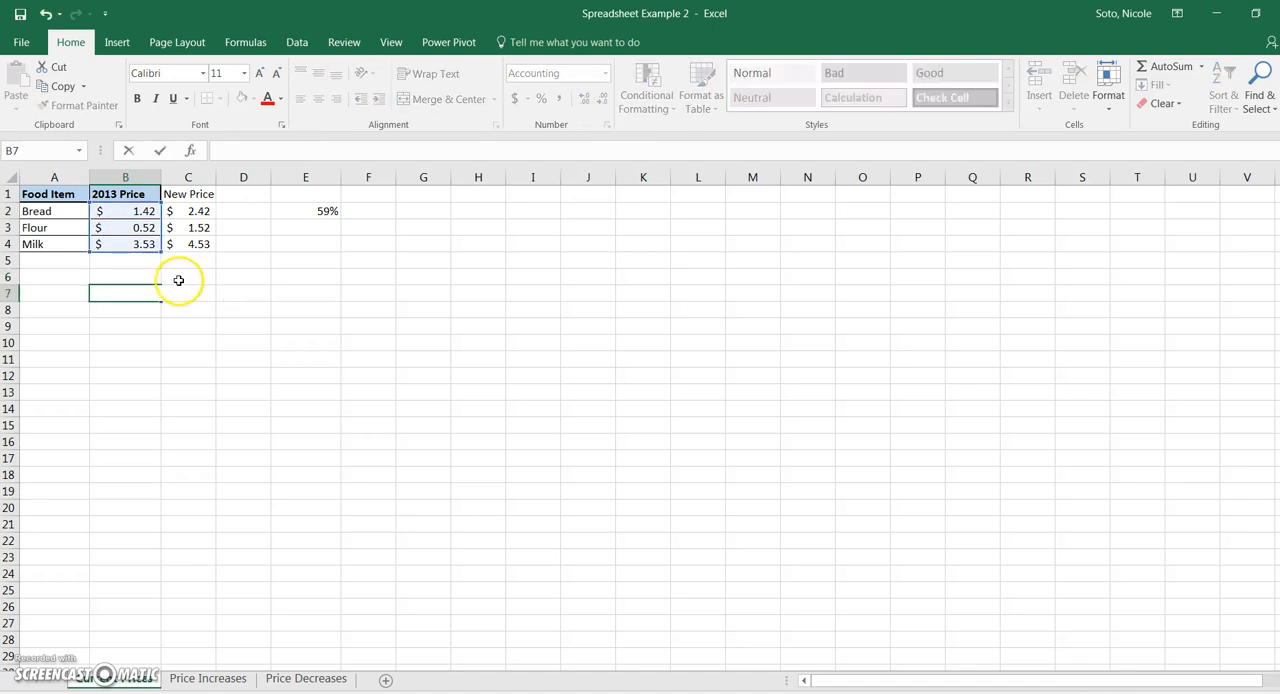
{"action": "left_click", "coordinate": [229, 290]}
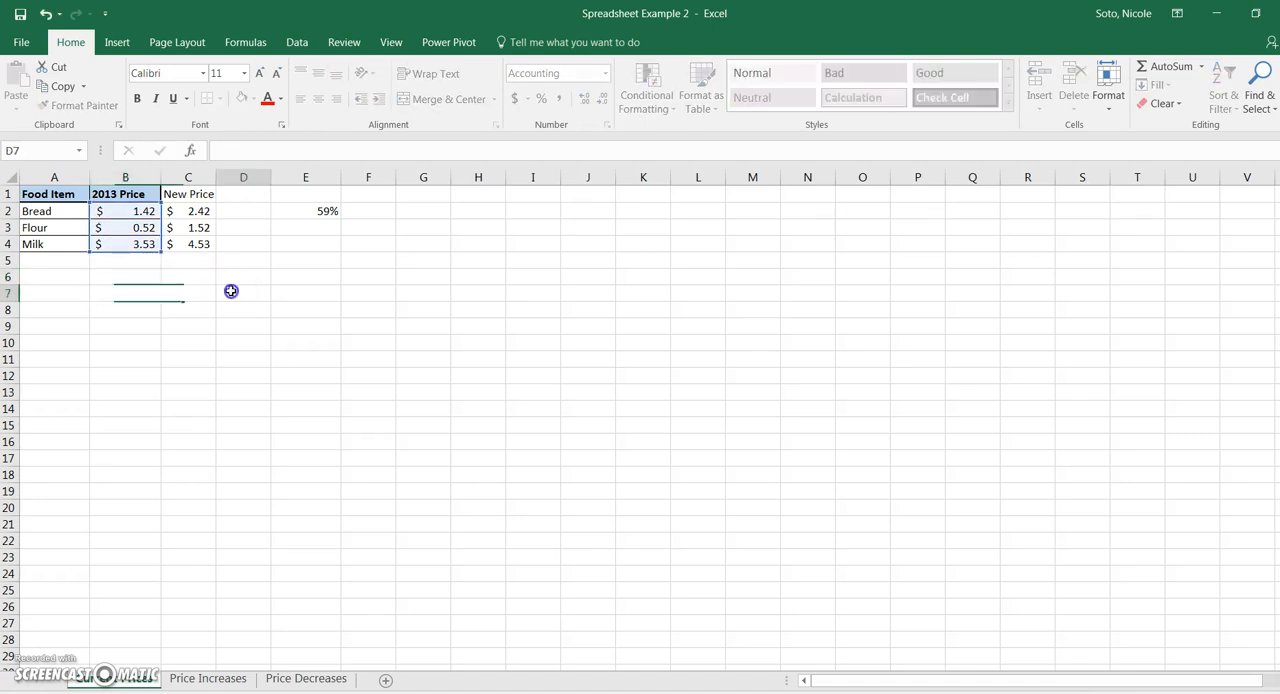
- Delete the entire New Price column from the Current Prices sheet
{"action": "left_click", "coordinate": [197, 195]}
{"action": "left_click", "coordinate": [198, 212]}
{"action": "left_click", "coordinate": [198, 228]}
{"action": "left_click", "coordinate": [201, 245]}
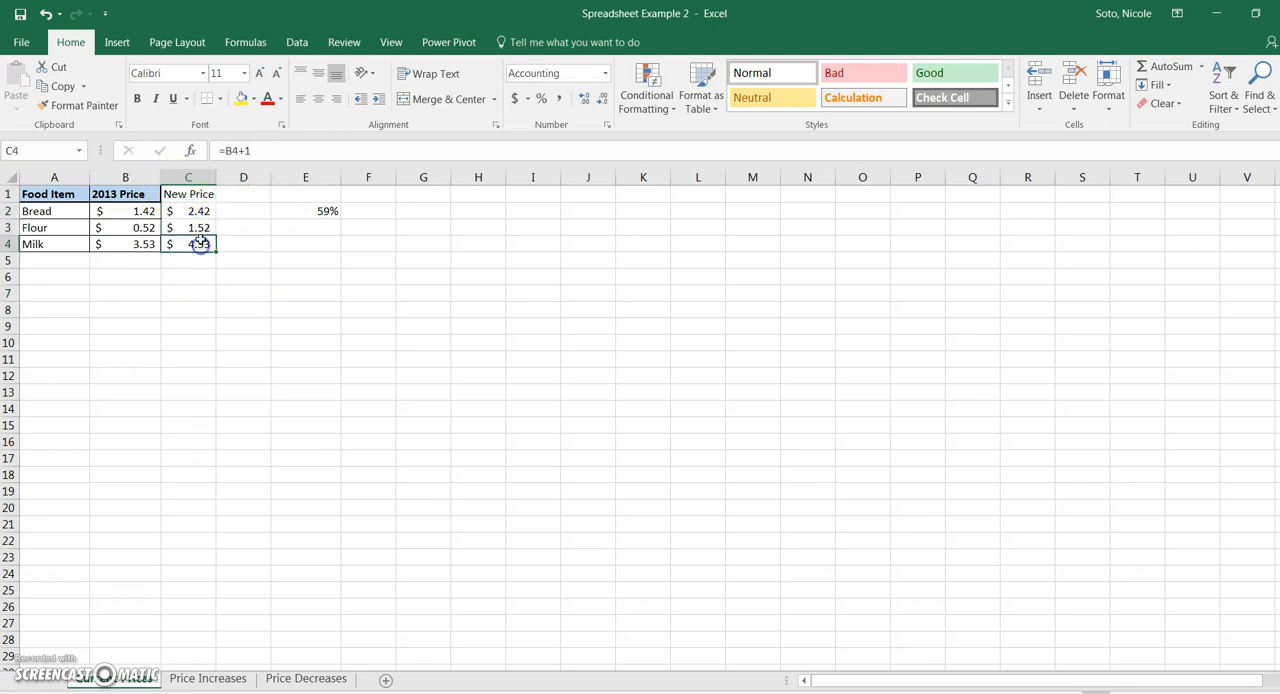
{"action": "left_click", "coordinate": [197, 212]}
{"action": "left_click", "coordinate": [197, 195]}
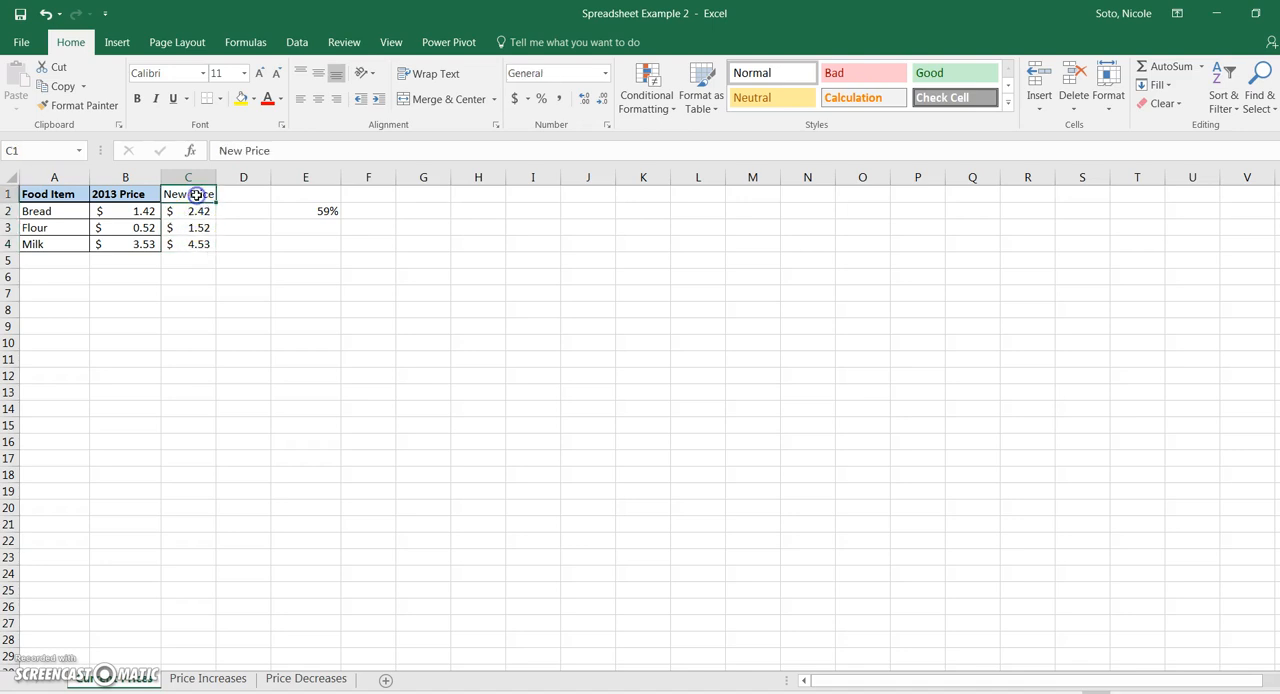
{"action": "right_click", "coordinate": [193, 176]}
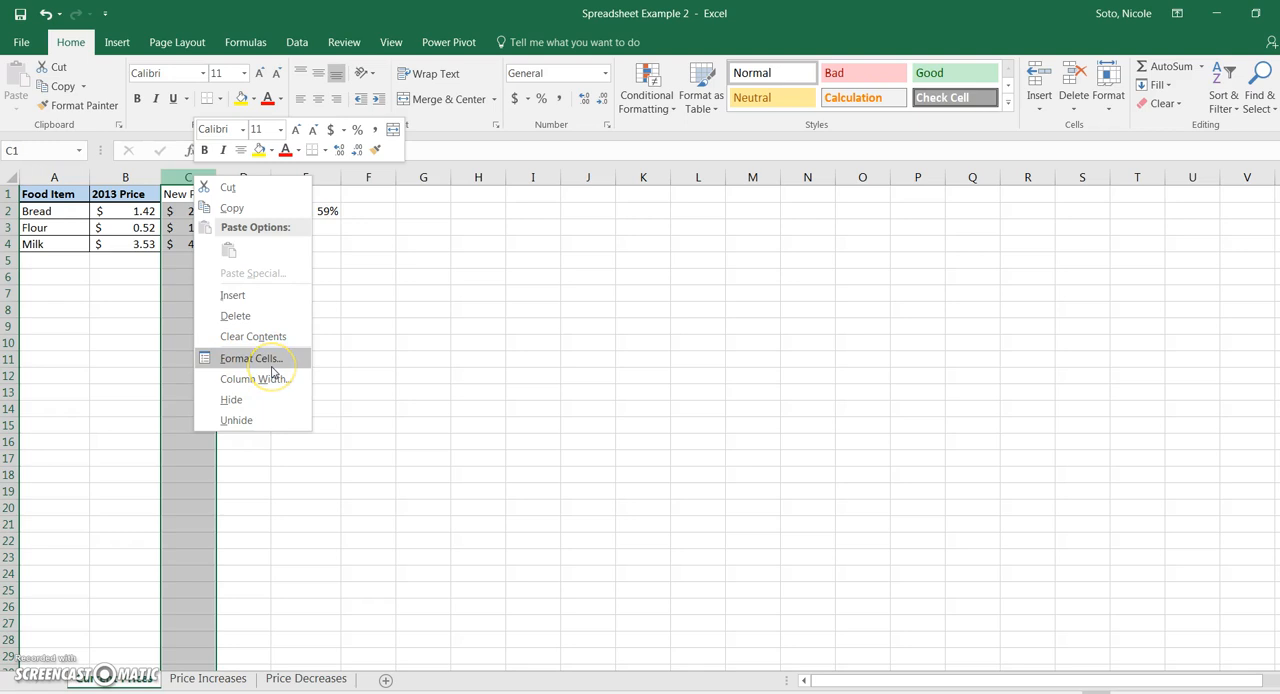
{"action": "left_click", "coordinate": [256, 318]}
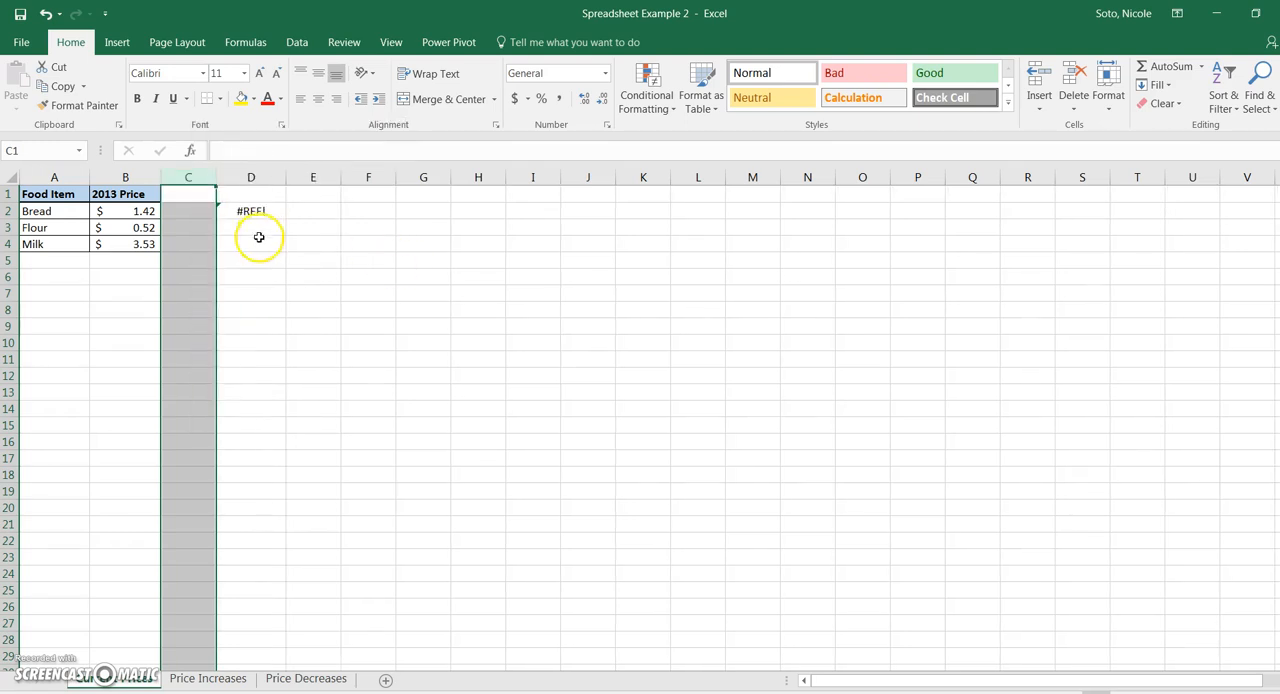
- Clear the leftover broken formula from cell D2
{"action": "left_click", "coordinate": [260, 213]}
{"action": "key", "text": "BackSpace"}
{"action": "left_click", "coordinate": [277, 291]}
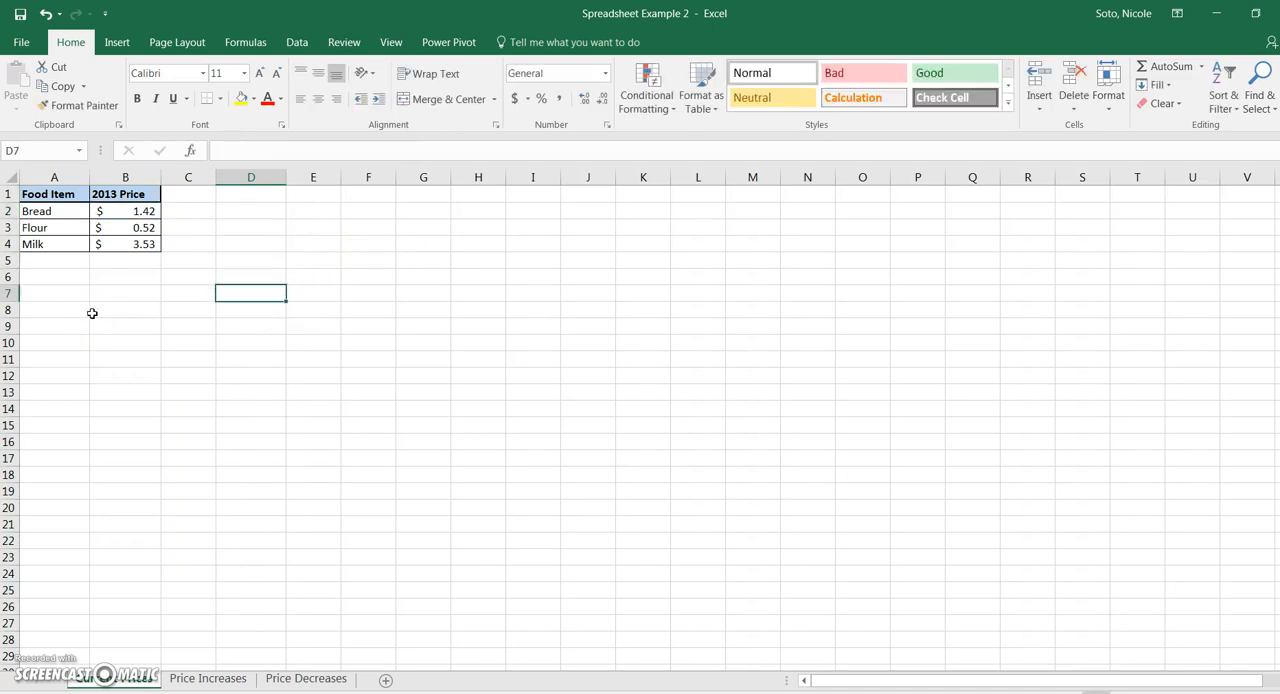
- Enter the label "Average Price" in A5 and widen column A to fit it
{"action": "left_click", "coordinate": [54, 259]}
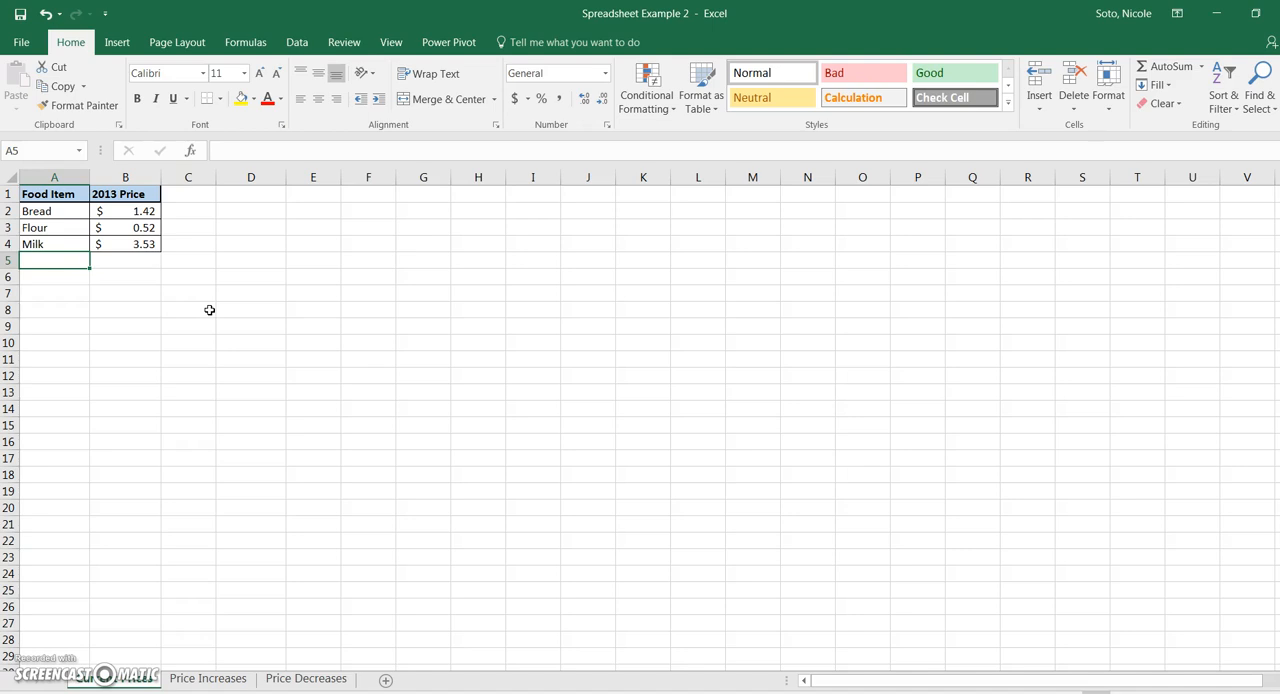
{"action": "type", "text": "Average"}
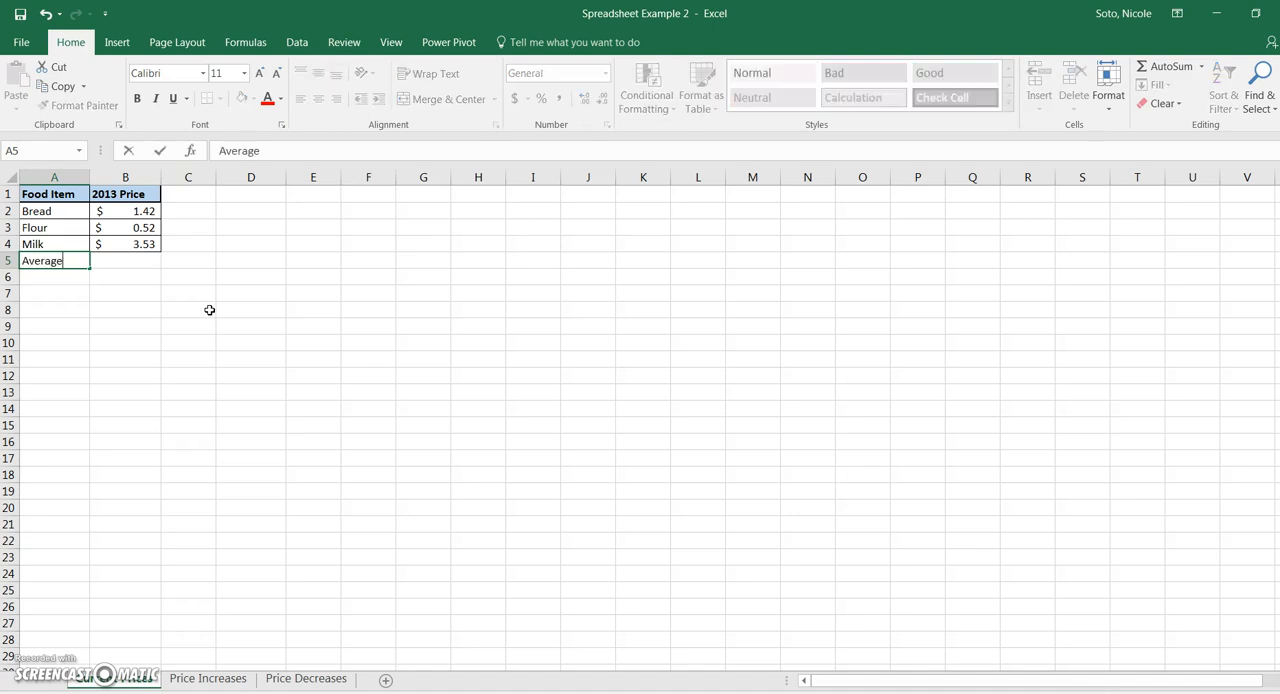
{"action": "type", "text": " Price"}
{"action": "key", "text": "Tab"}
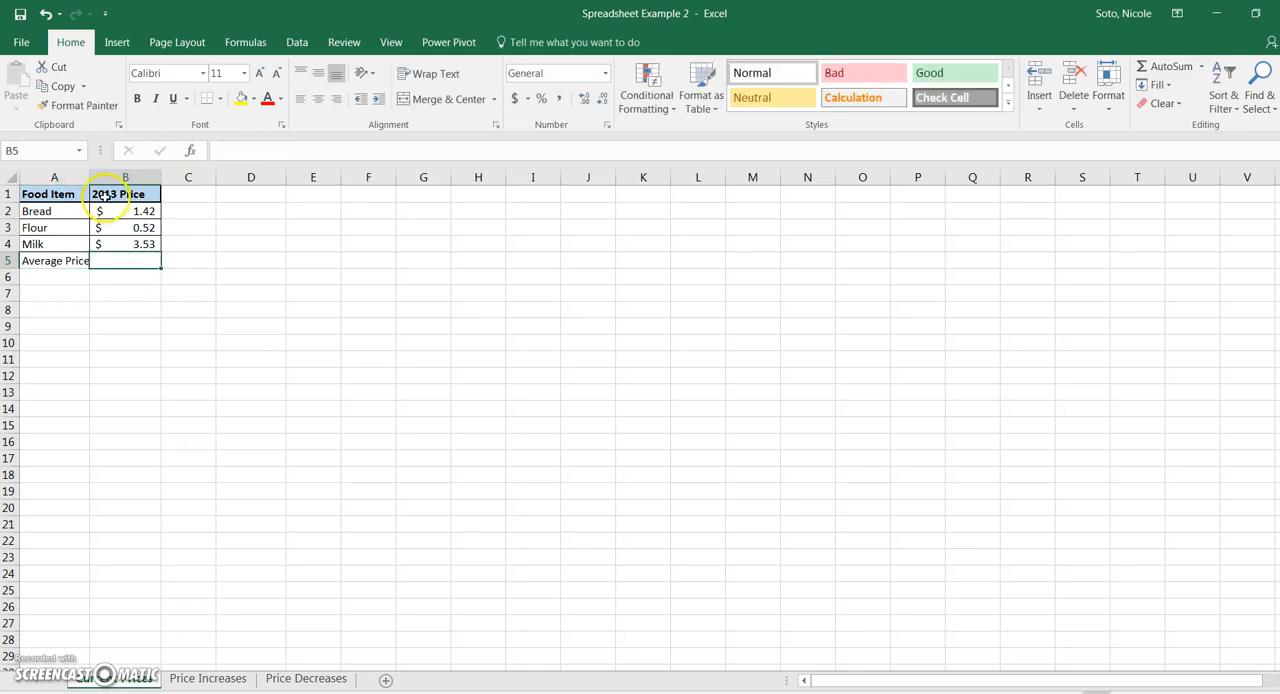
{"action": "left_click_drag", "start_coordinate": [90, 175], "coordinate": [104, 177]}
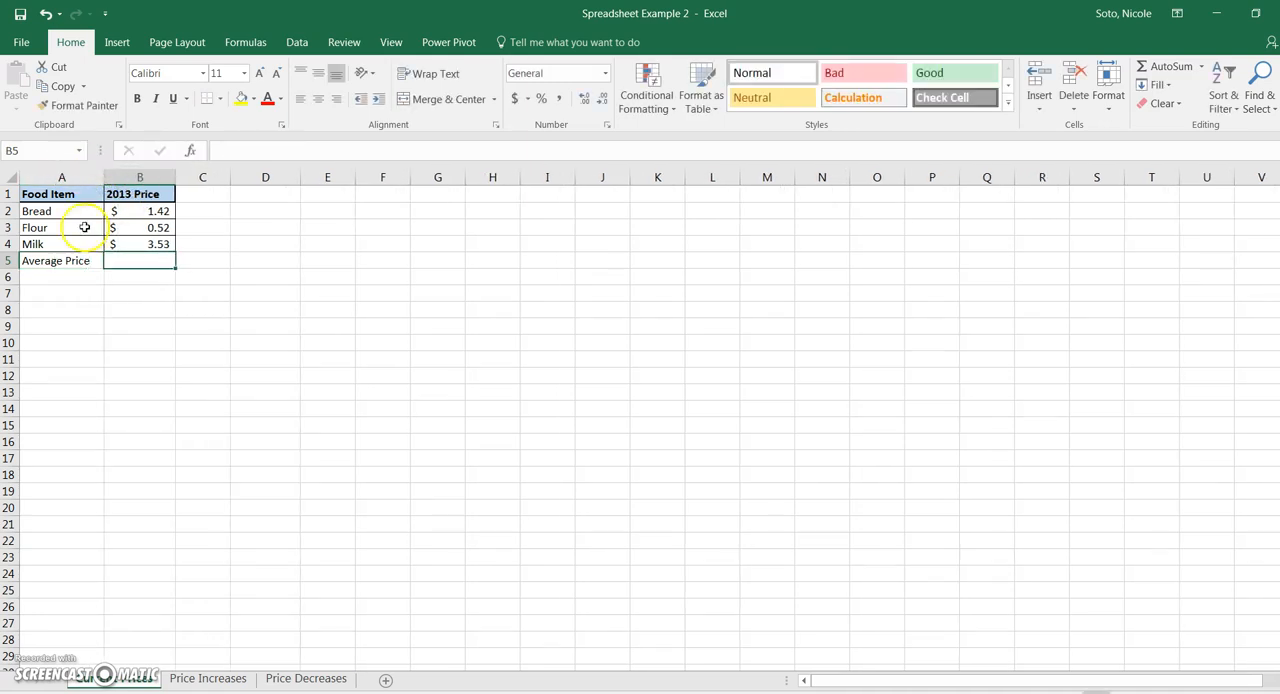
- Make the Average Price row bold across cells A5 and B5
{"action": "left_click", "coordinate": [9, 260]}
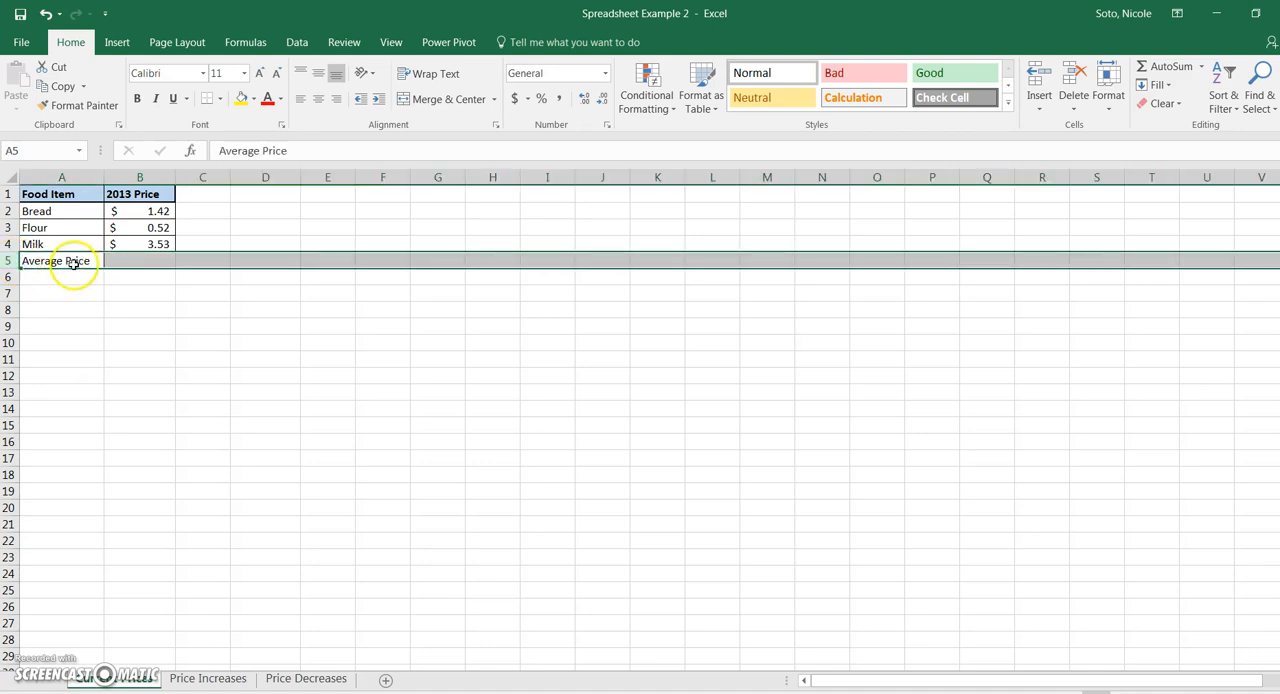
{"action": "left_click", "coordinate": [71, 262]}
{"action": "left_click", "coordinate": [120, 262]}
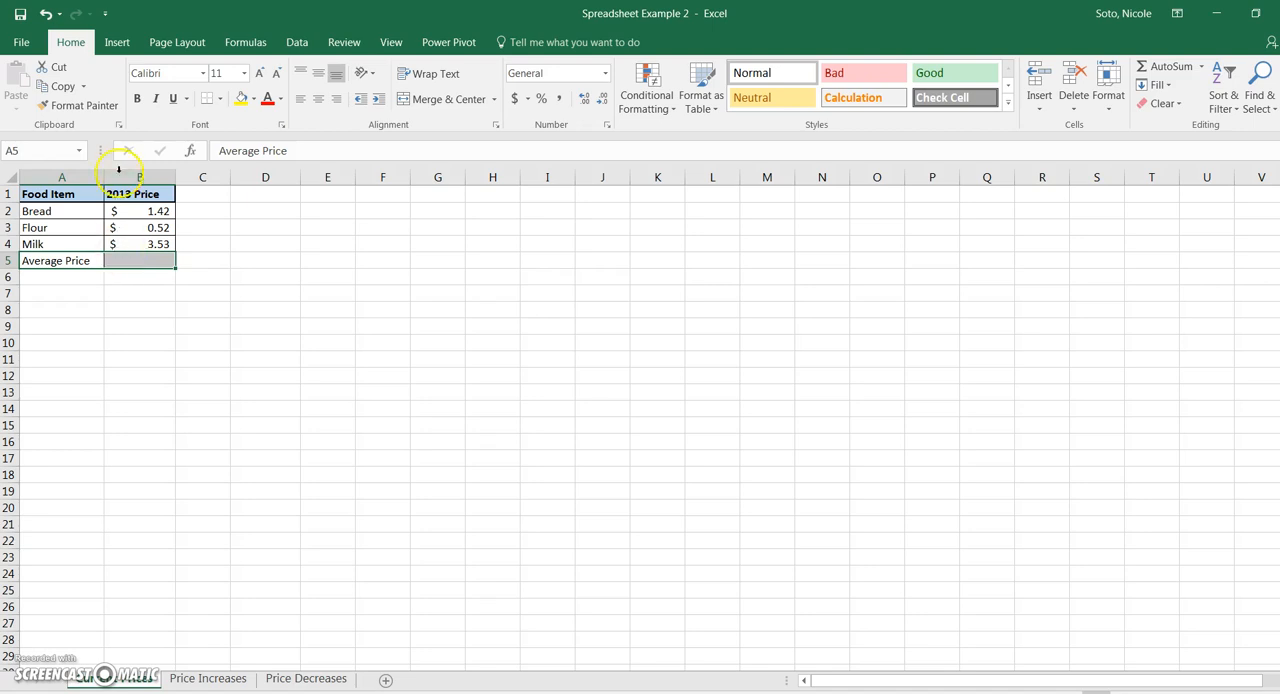
{"action": "left_click", "coordinate": [138, 100]}
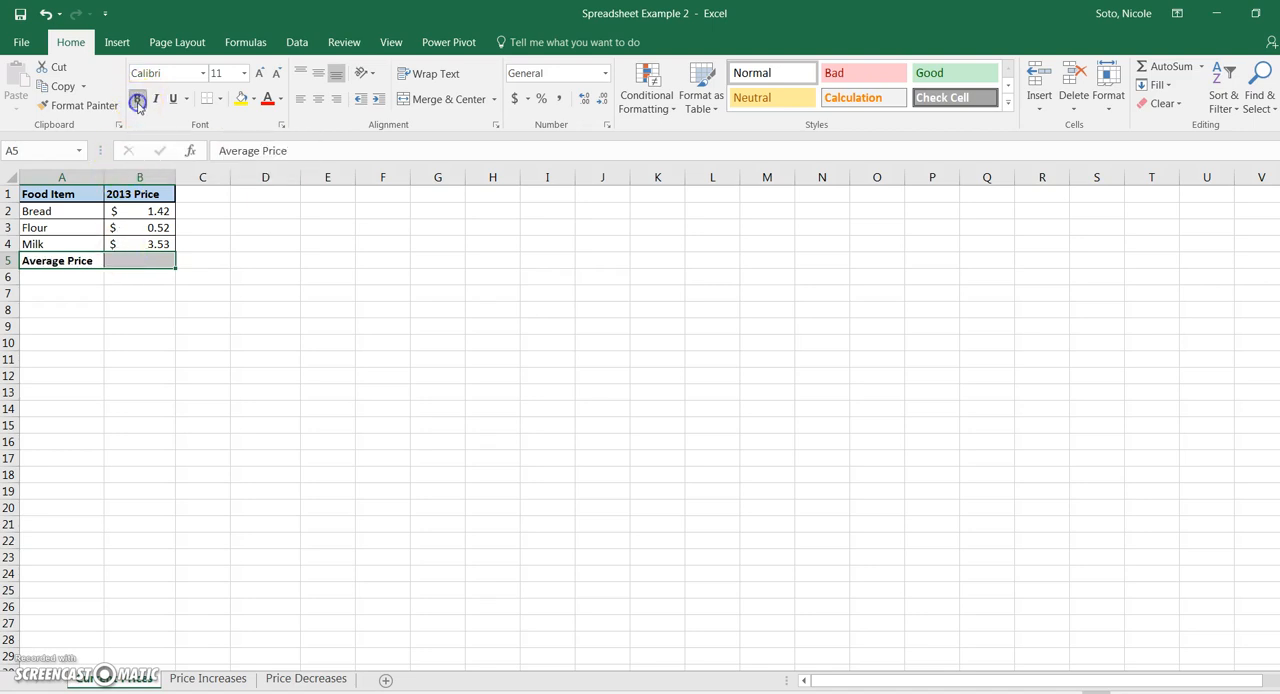
- Calculate the average of the 2013 prices in B5 with the formula =average(B2:B4)
{"action": "left_click", "coordinate": [152, 262]}
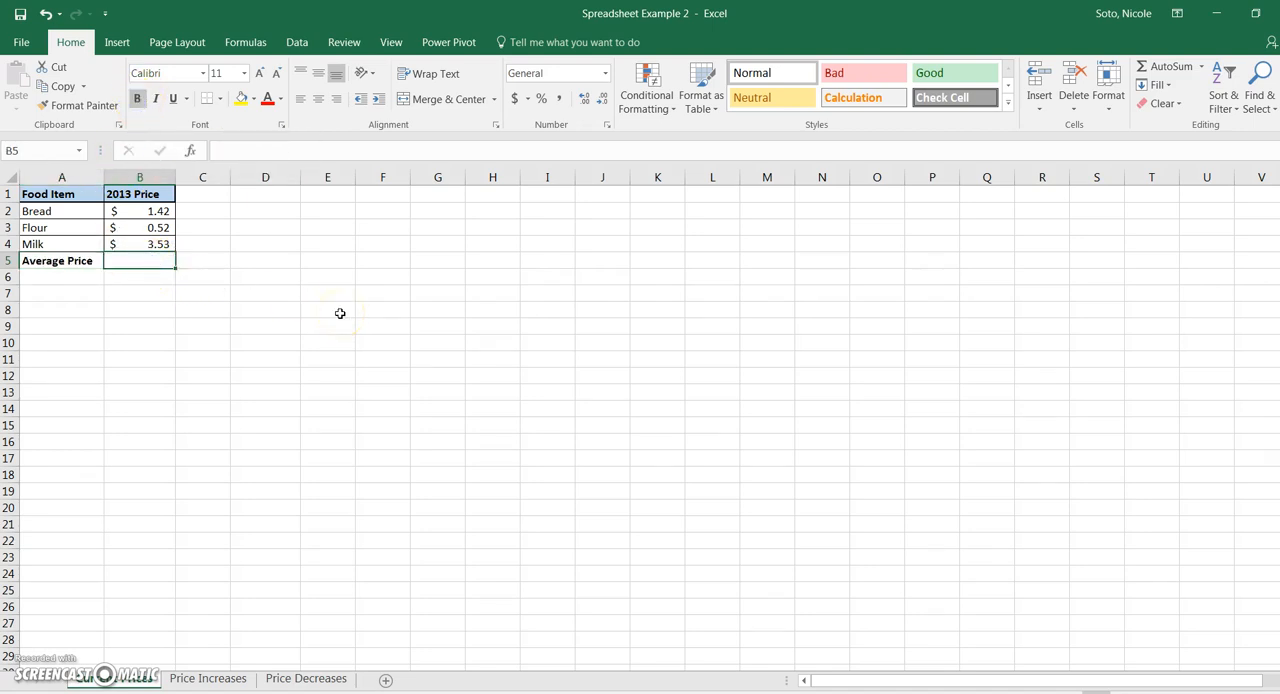
{"action": "type", "text": "=av"}
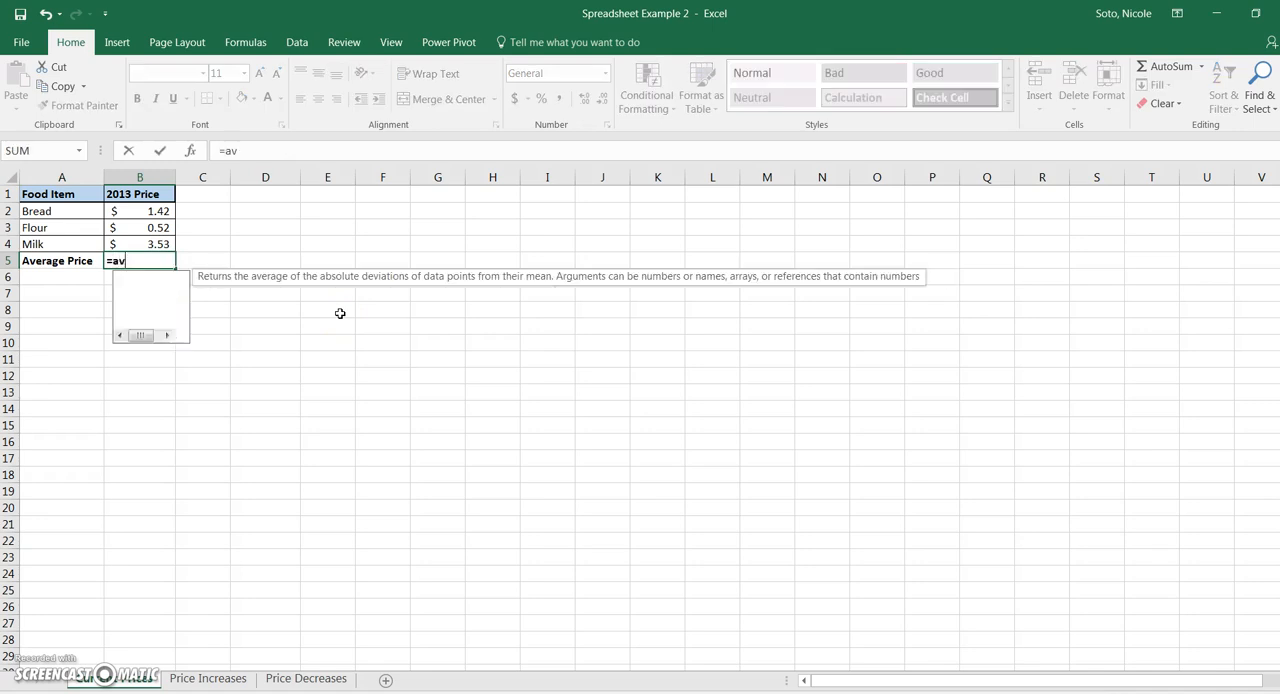
{"action": "type", "text": "erage("}
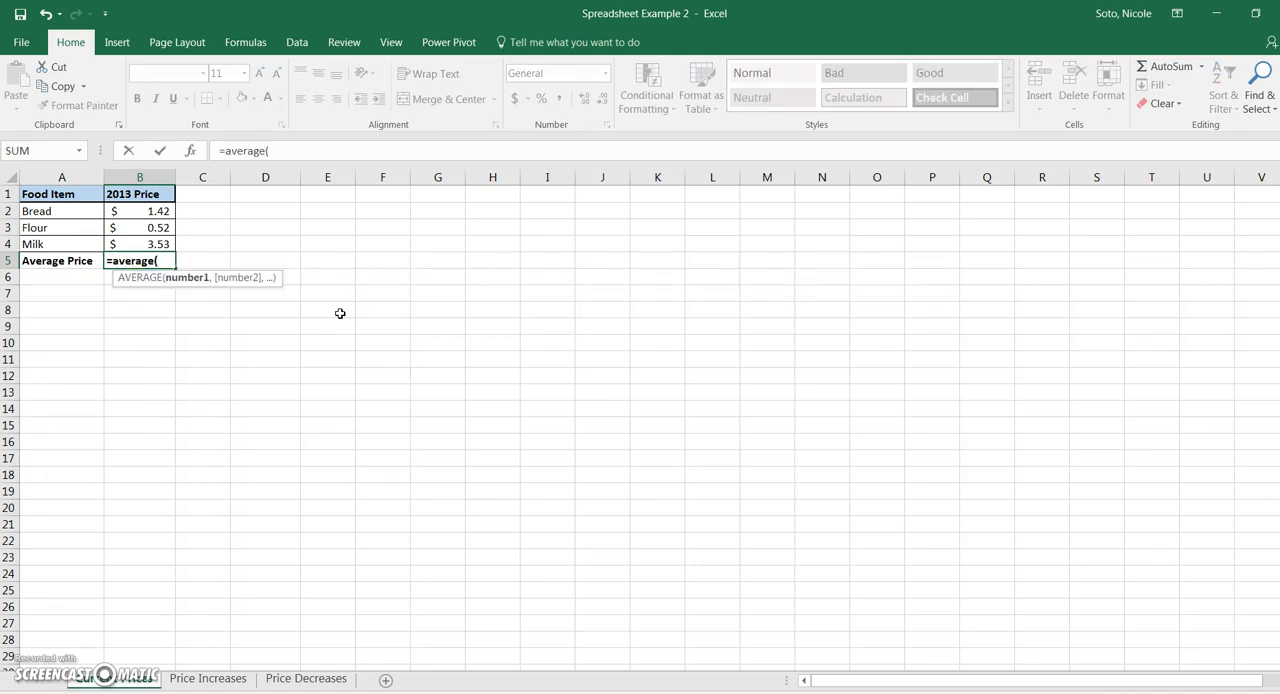
{"action": "left_click_drag", "start_coordinate": [163, 211], "coordinate": [169, 243]}
{"action": "type", "text": ")"}
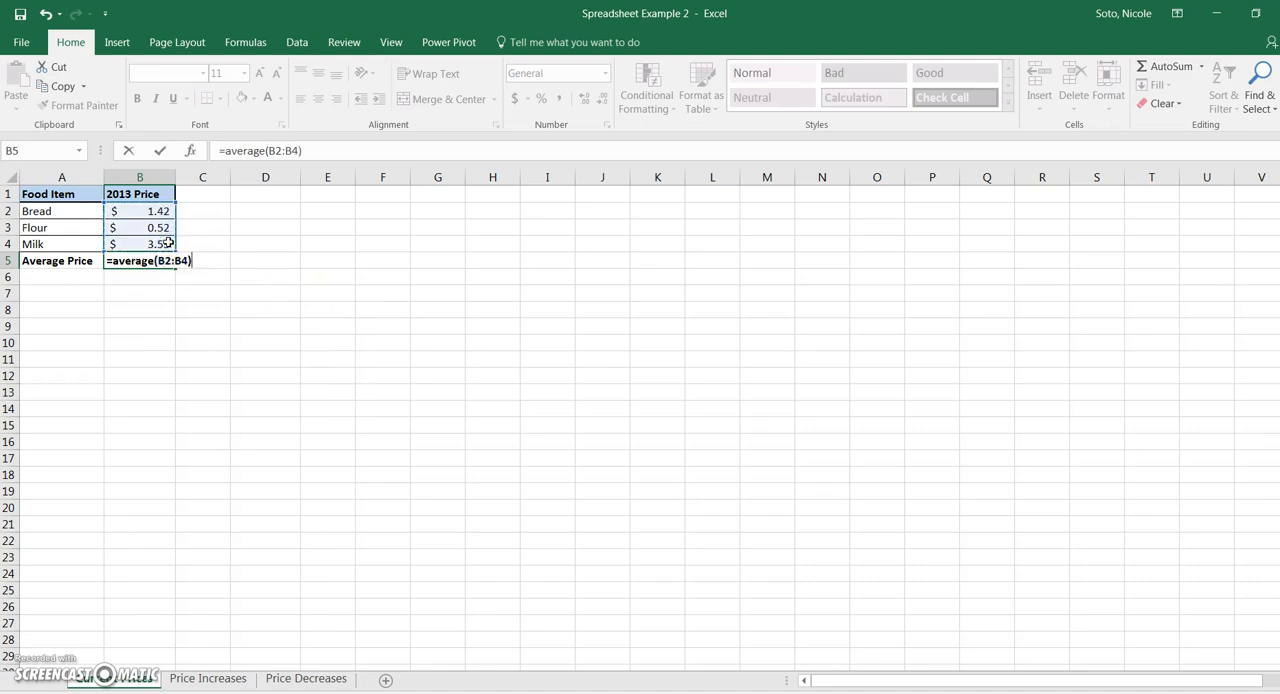
{"action": "key", "text": "Return"}
- Apply All Borders to the Average Price row, cells A5 to B5
{"action": "left_click_drag", "start_coordinate": [51, 263], "coordinate": [142, 263]}
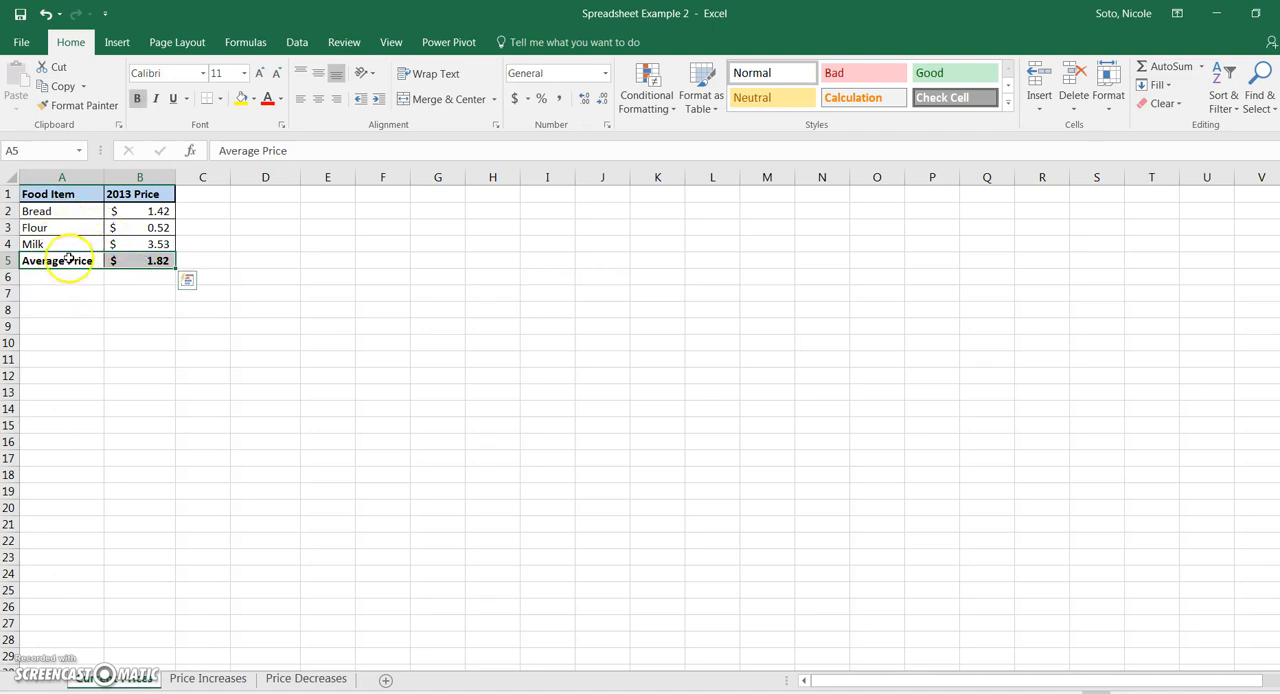
{"action": "left_click", "coordinate": [90, 290]}
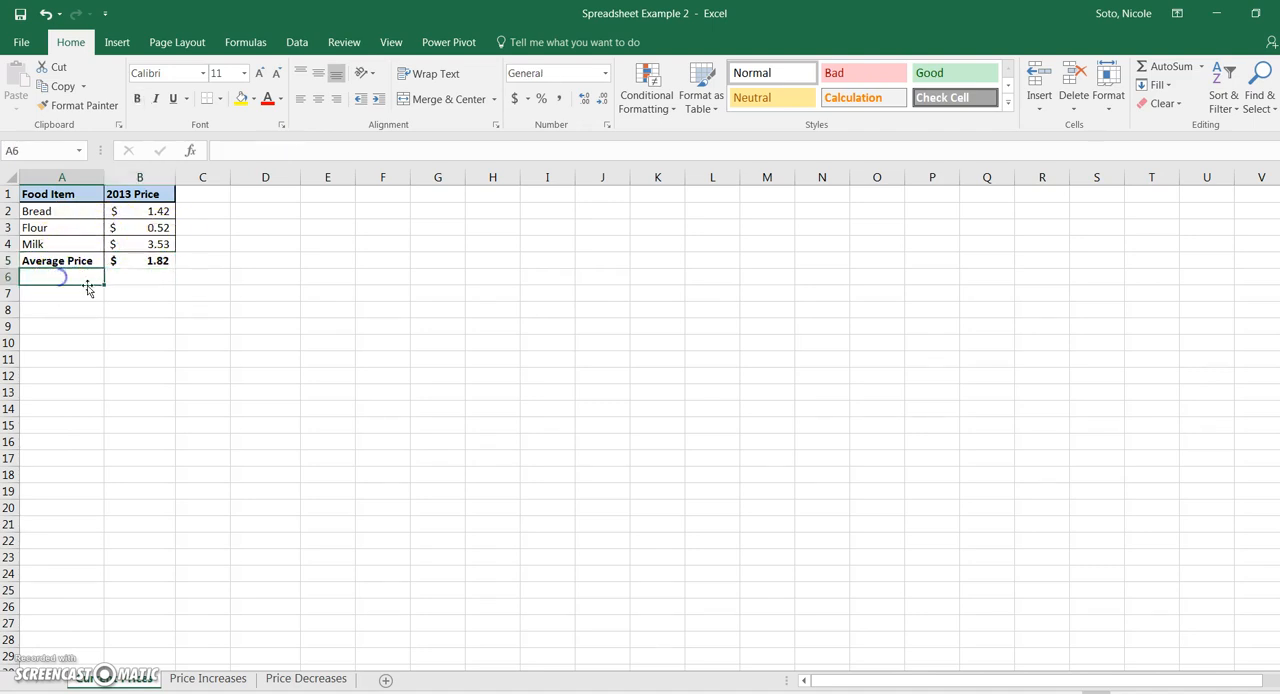
{"action": "left_click", "coordinate": [150, 287]}
{"action": "left_click_drag", "start_coordinate": [57, 261], "coordinate": [139, 262]}
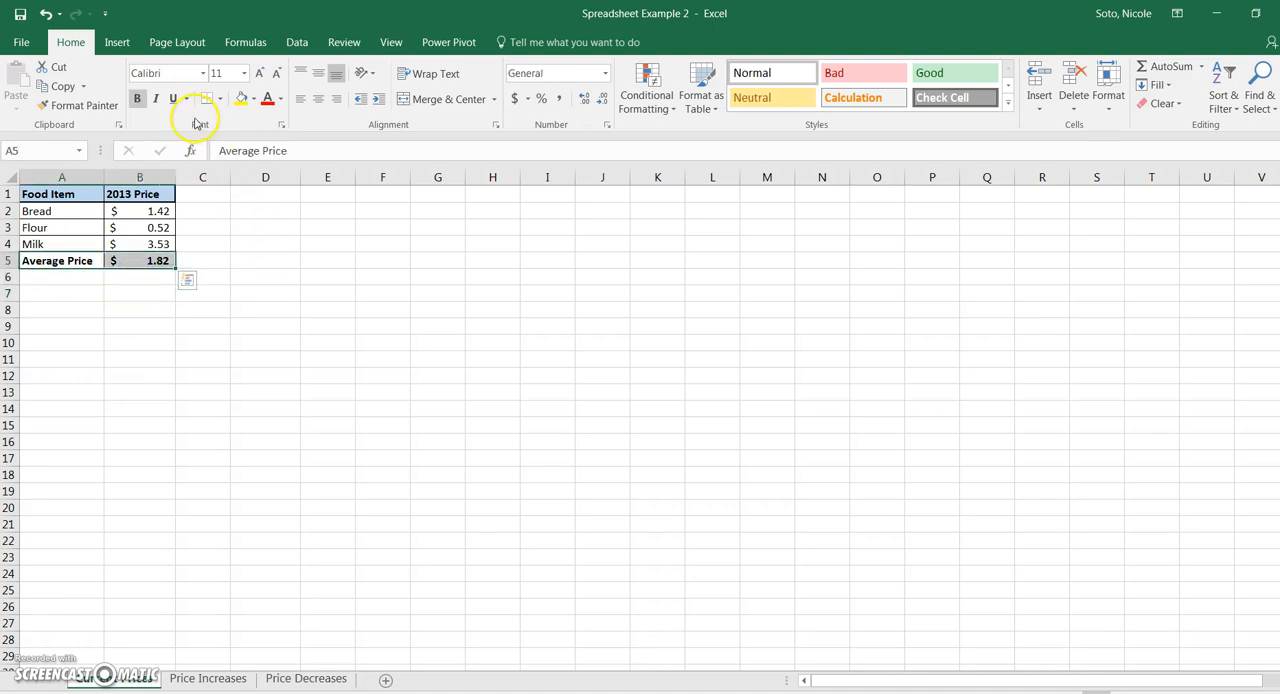
{"action": "left_click", "coordinate": [220, 100]}
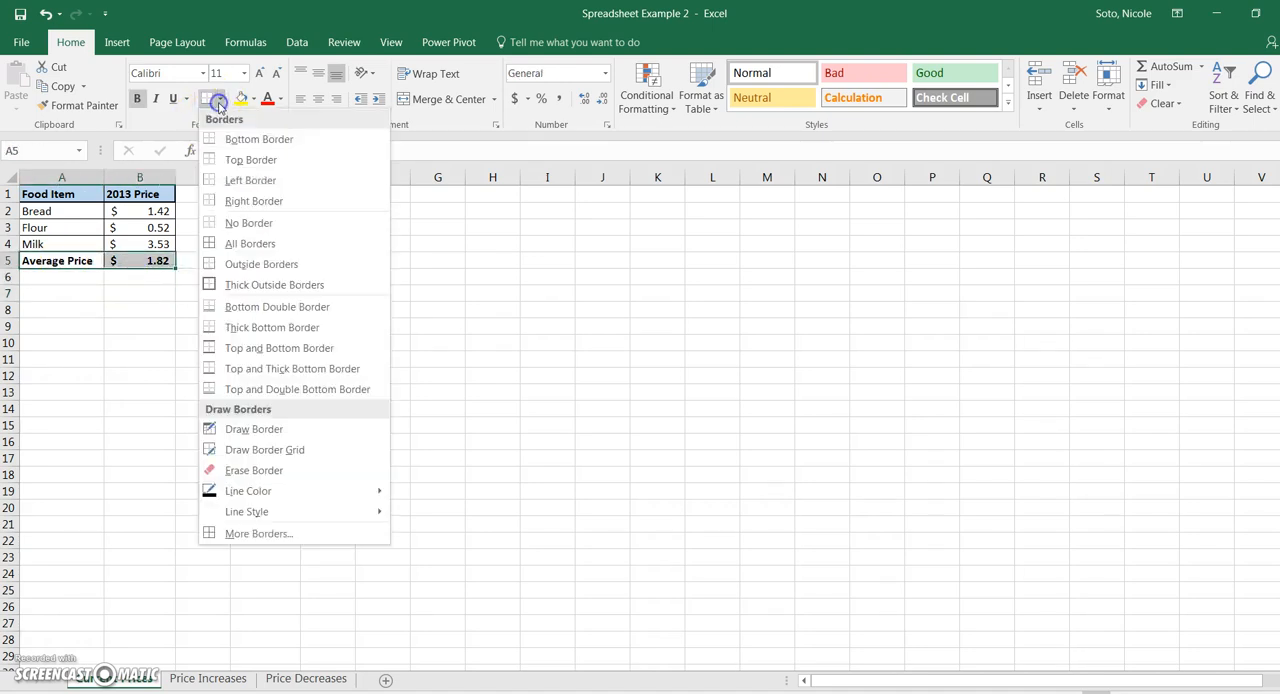
{"action": "left_click", "coordinate": [240, 245]}
{"action": "left_click", "coordinate": [84, 292]}
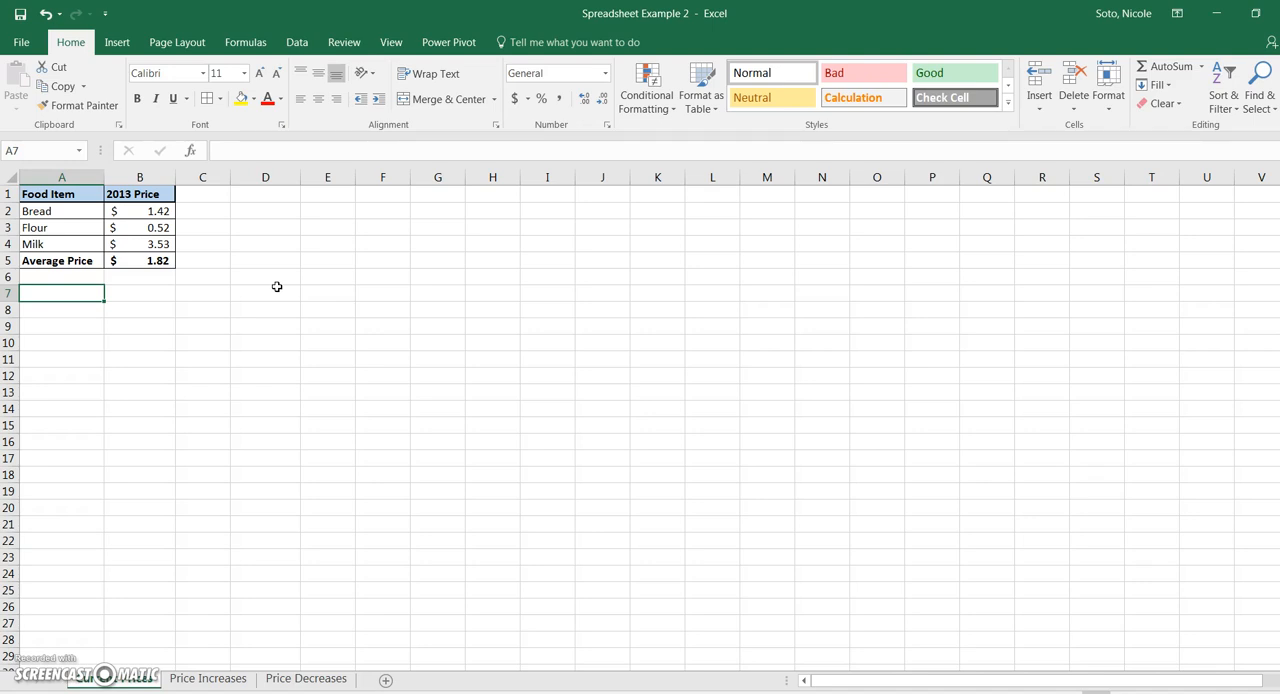
- Insert the recommended Clustered Column chart for the food price table and move it close beside the table
{"action": "left_click", "coordinate": [66, 228]}
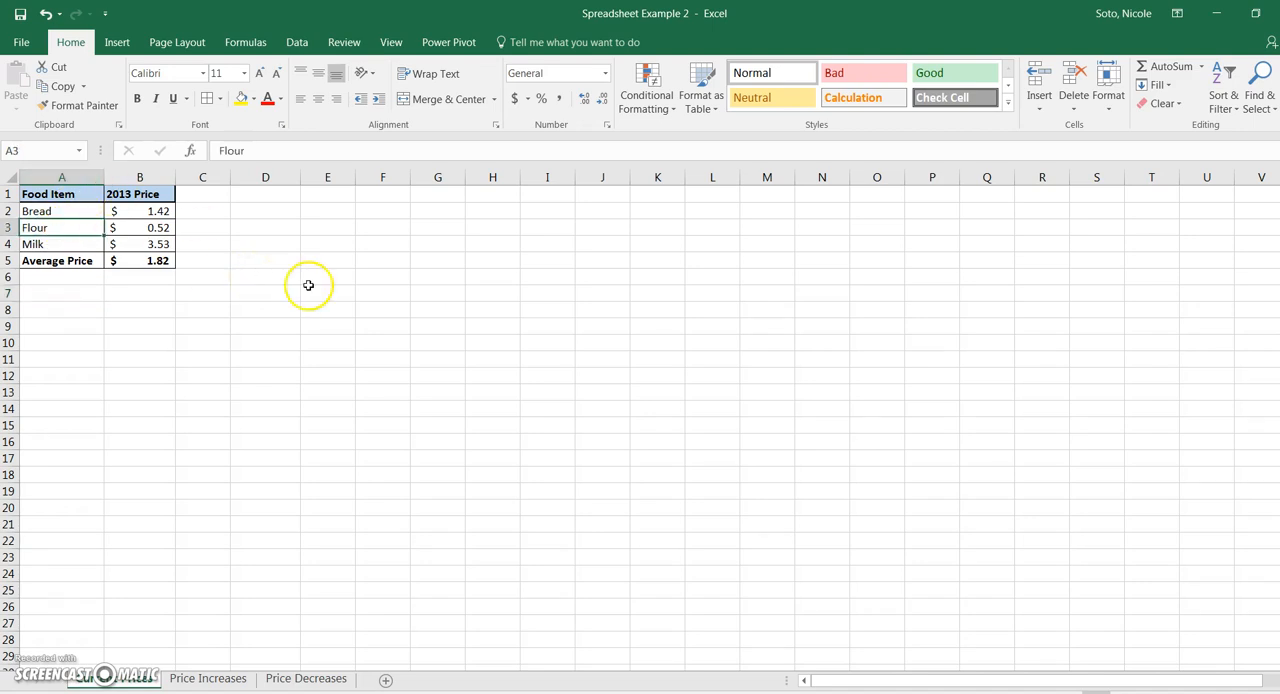
{"action": "left_click", "coordinate": [117, 42]}
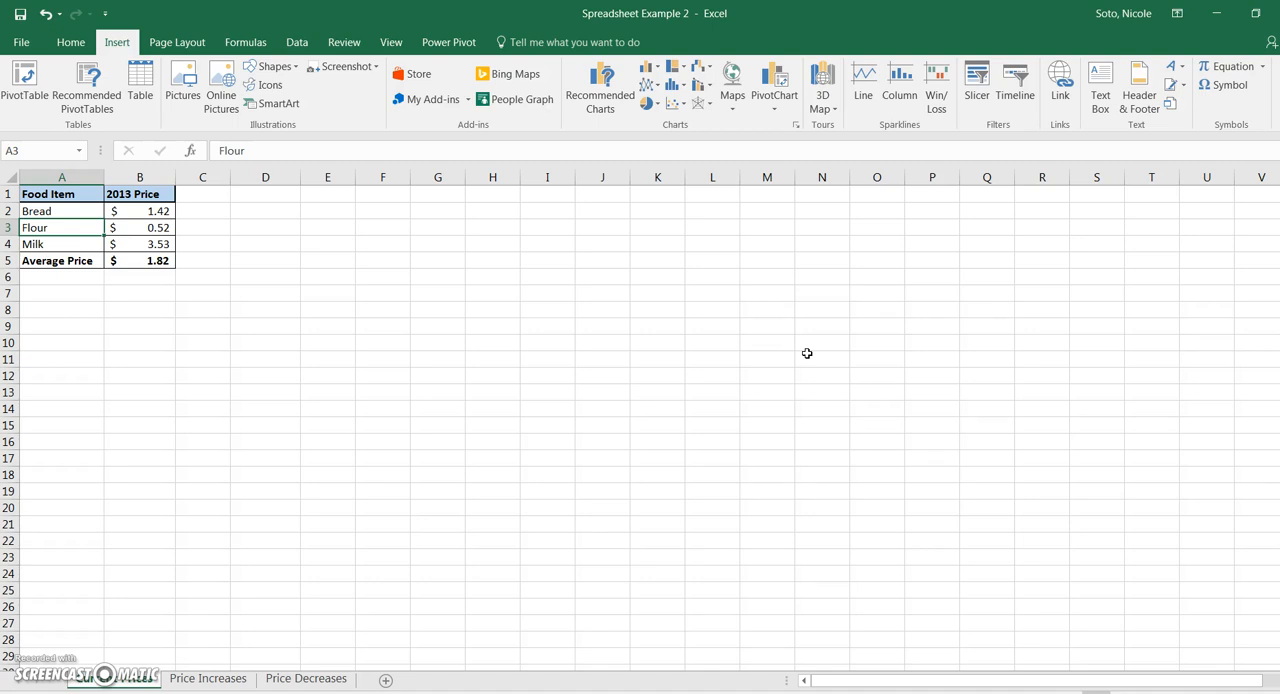
{"action": "left_click", "coordinate": [603, 114]}
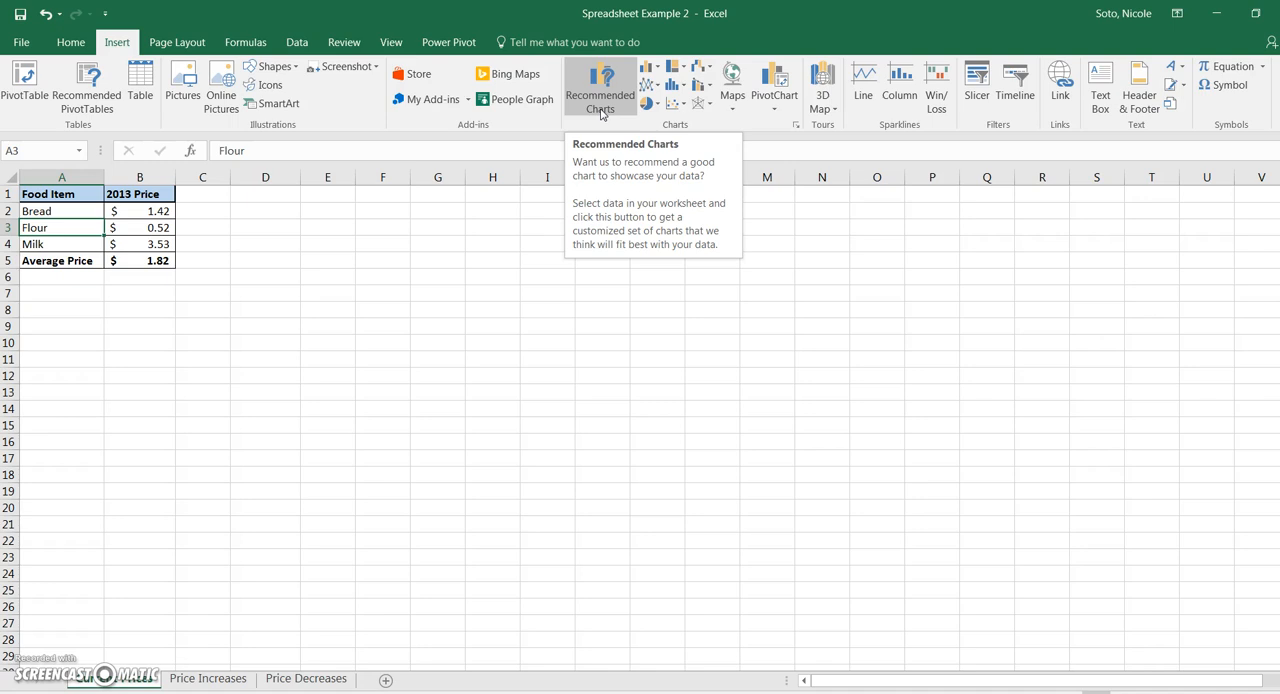
{"action": "left_click", "coordinate": [601, 113]}
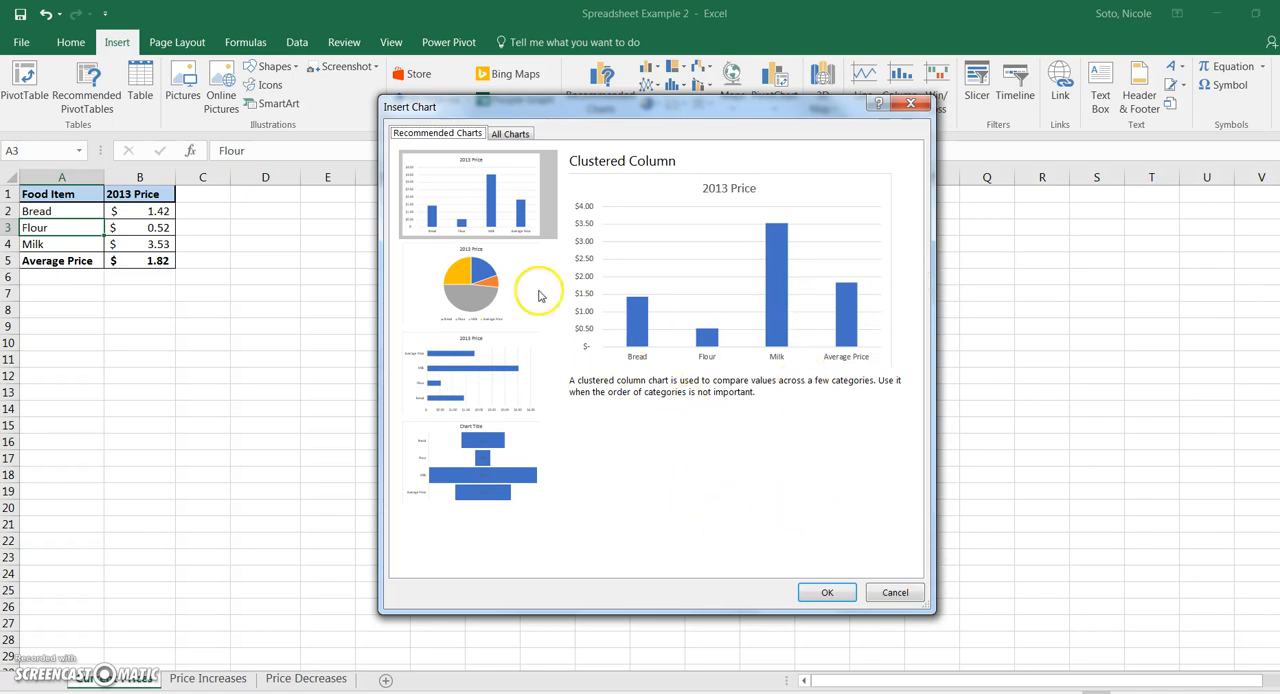
{"action": "left_click", "coordinate": [497, 310]}
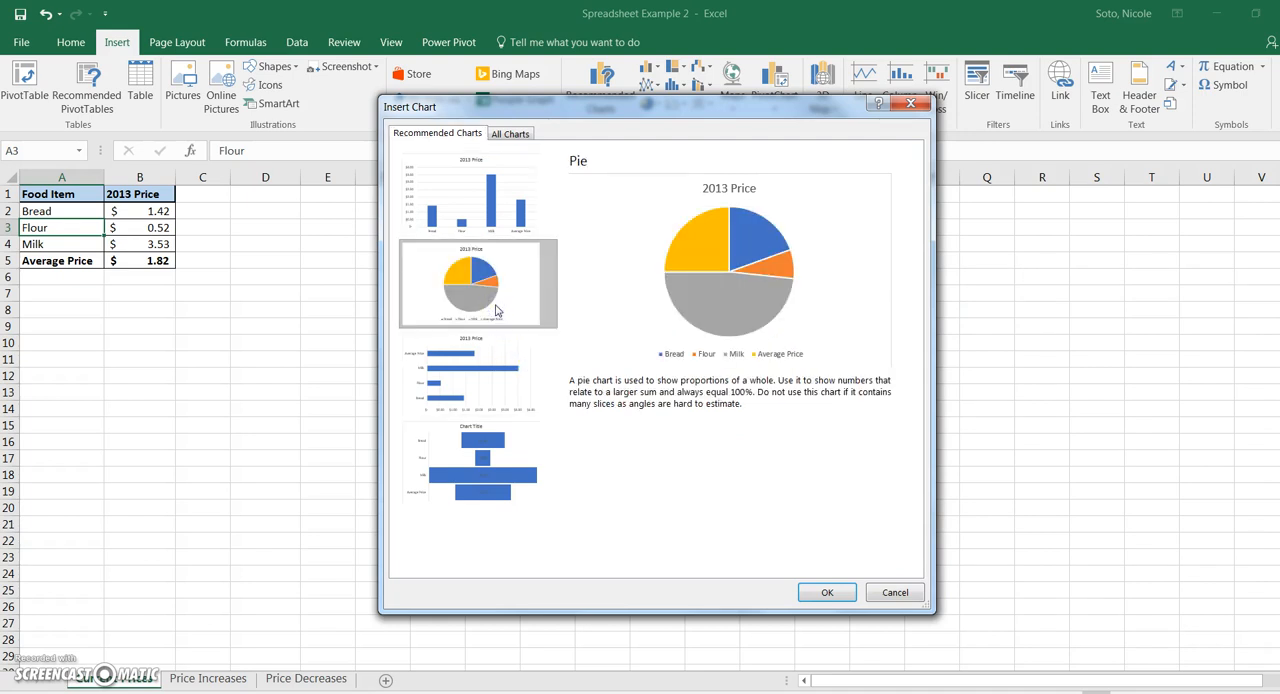
{"action": "left_click", "coordinate": [545, 366]}
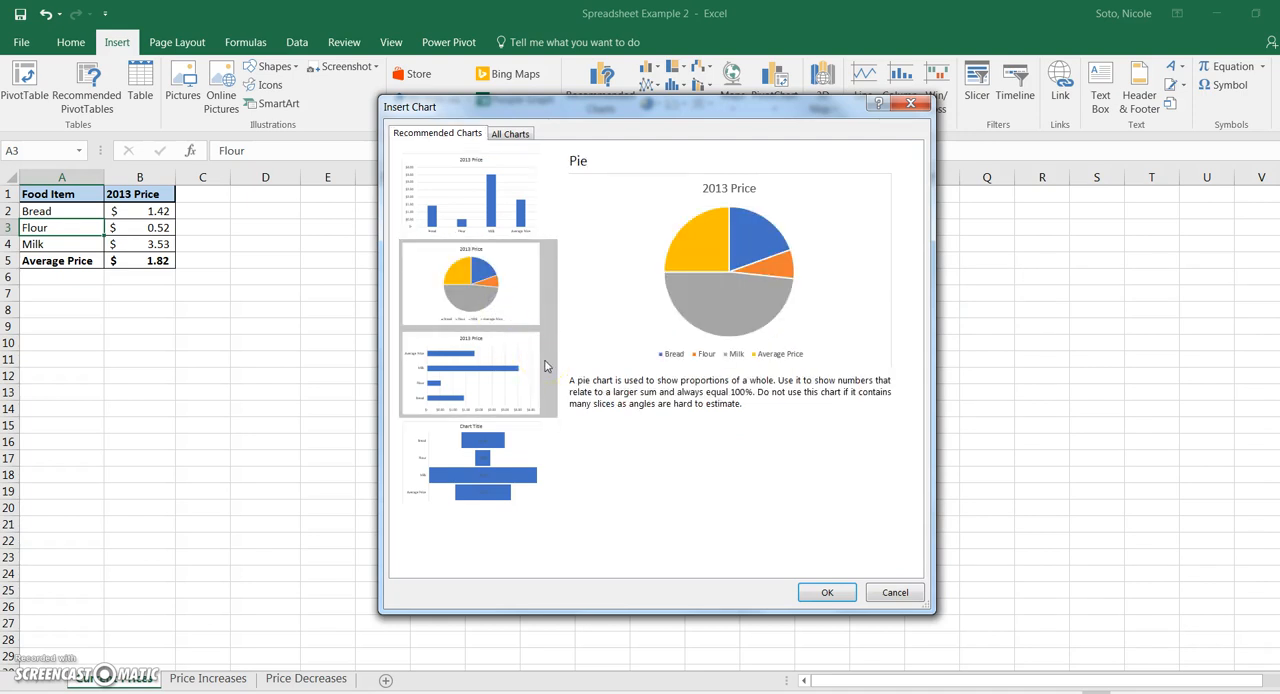
{"action": "left_click", "coordinate": [515, 373]}
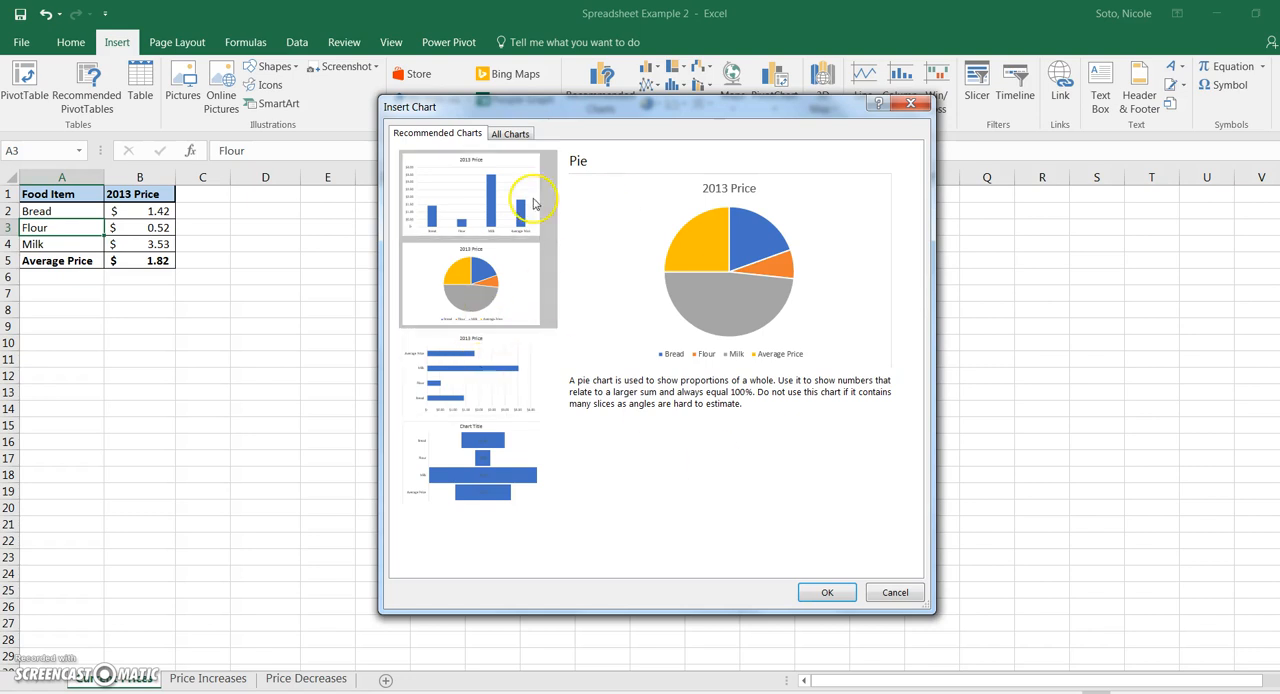
{"action": "left_click", "coordinate": [490, 214]}
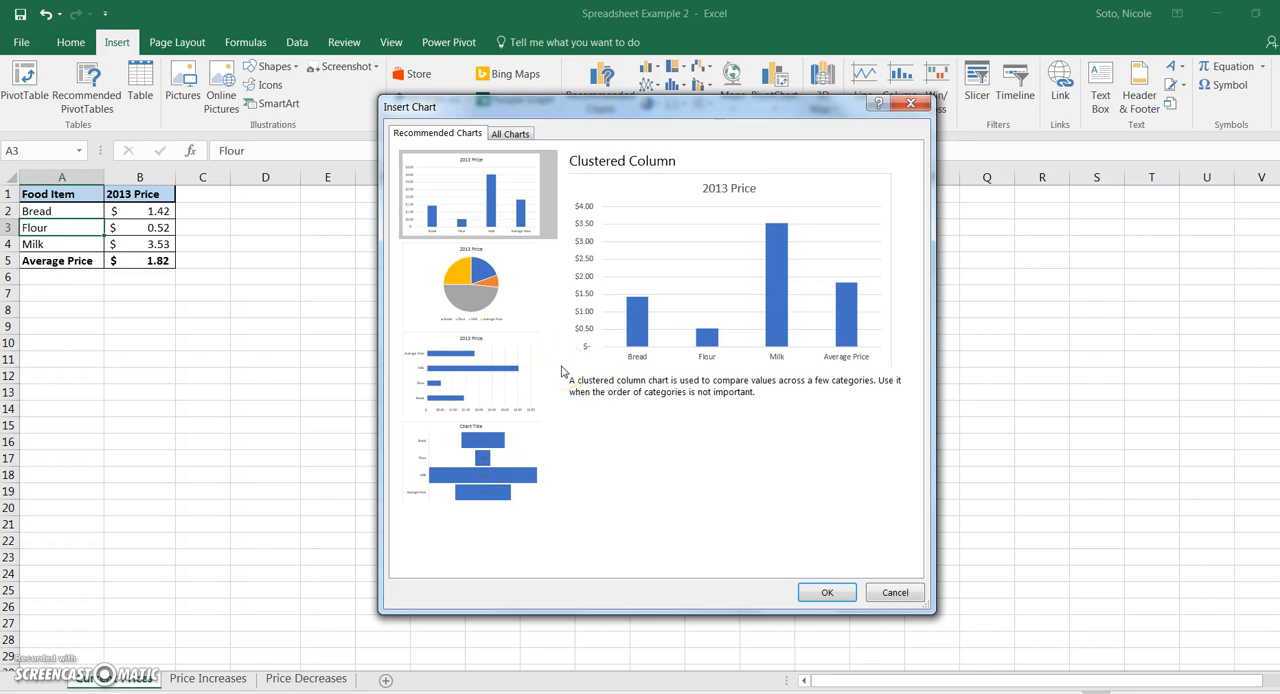
{"action": "left_click", "coordinate": [823, 592]}
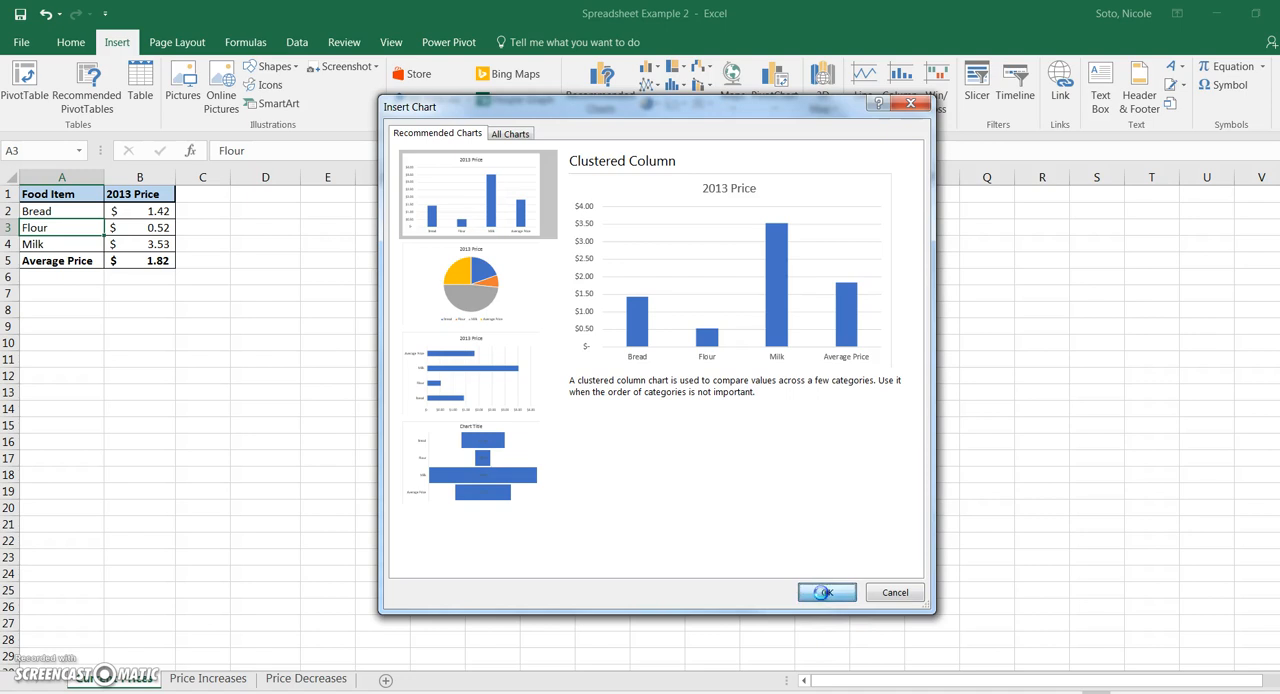
{"action": "left_click_drag", "start_coordinate": [552, 345], "coordinate": [346, 246]}
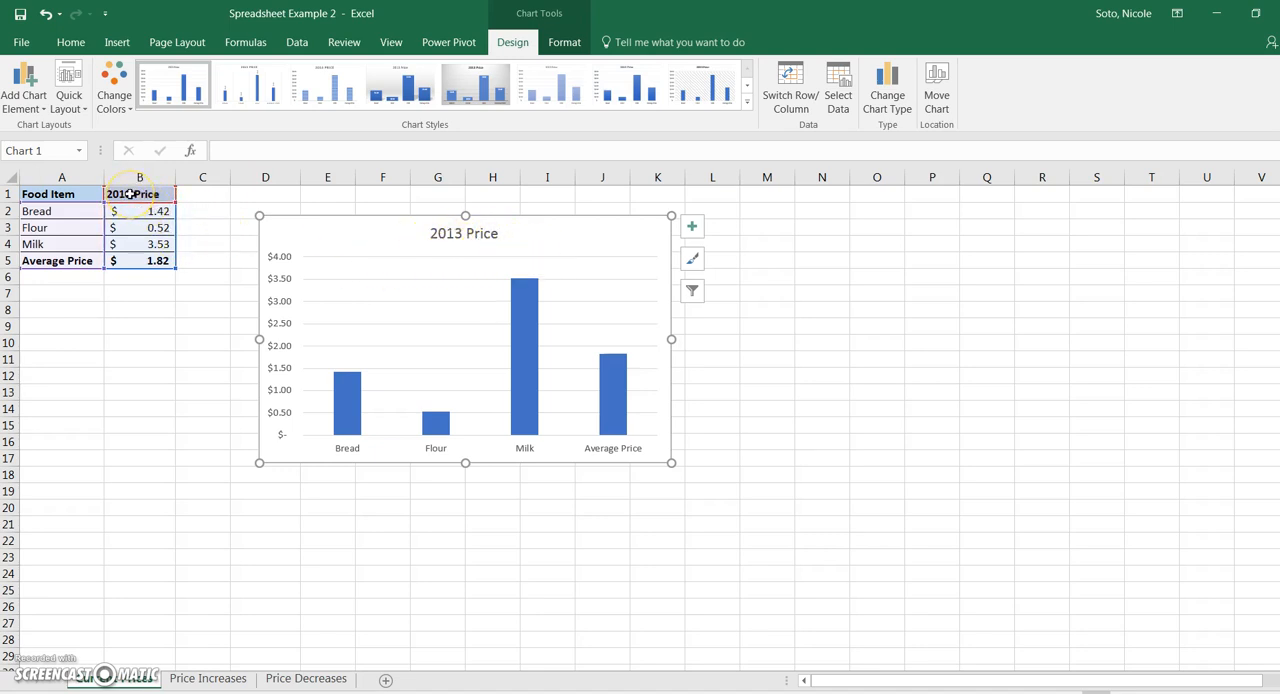
- Change the header in B1 to "Prices in 2013" and widen column B to fit it
{"action": "left_click", "coordinate": [168, 194]}
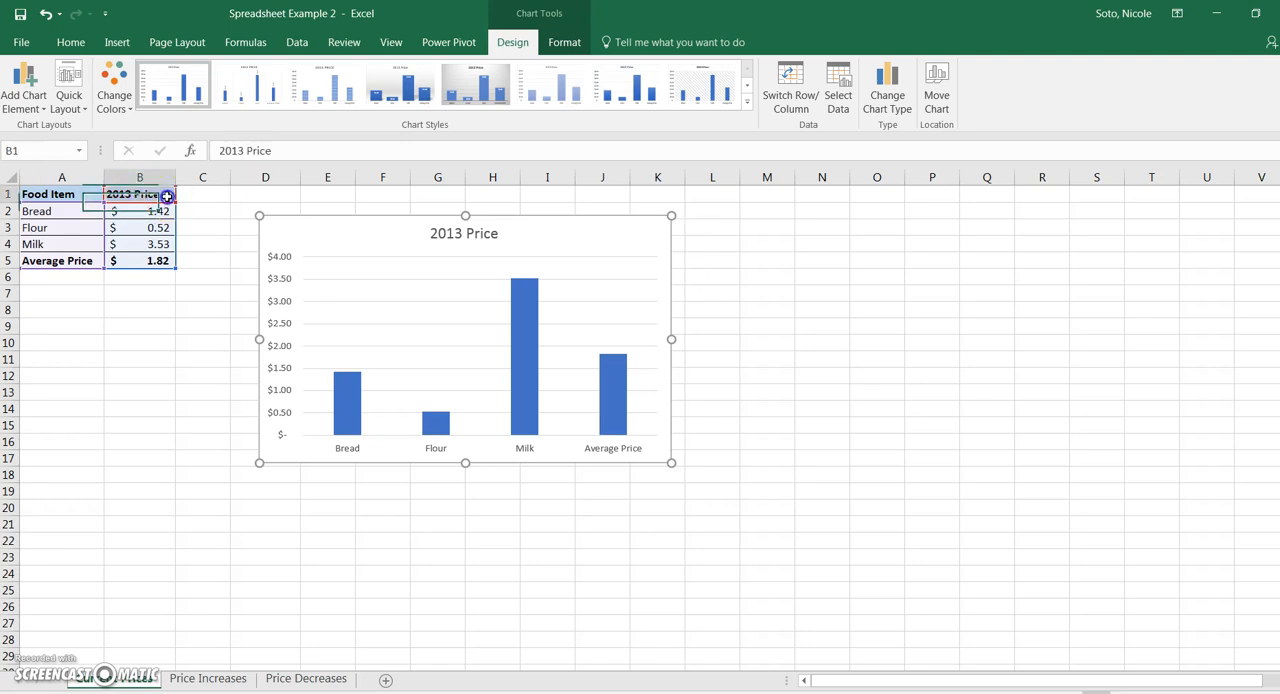
{"action": "key", "text": "BackSpace"}
{"action": "key", "text": "BackSpace"}
{"action": "key", "text": "BackSpace"}
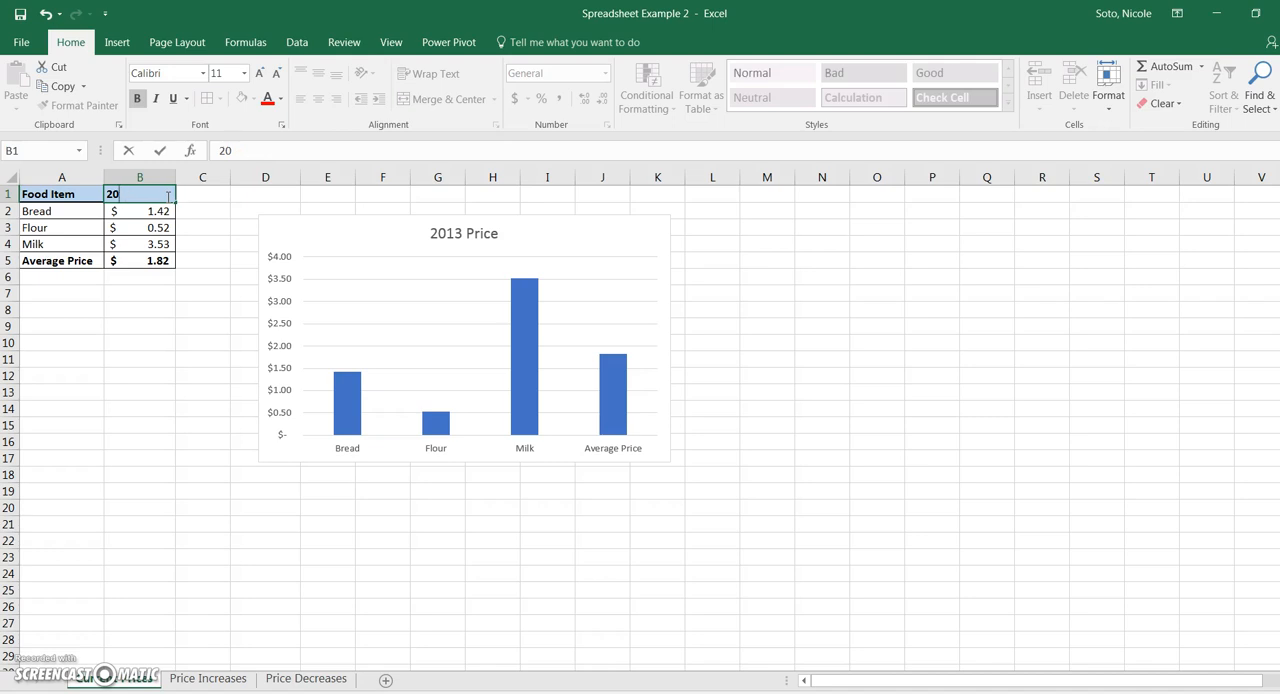
{"action": "type", "text": "Prices in 2013"}
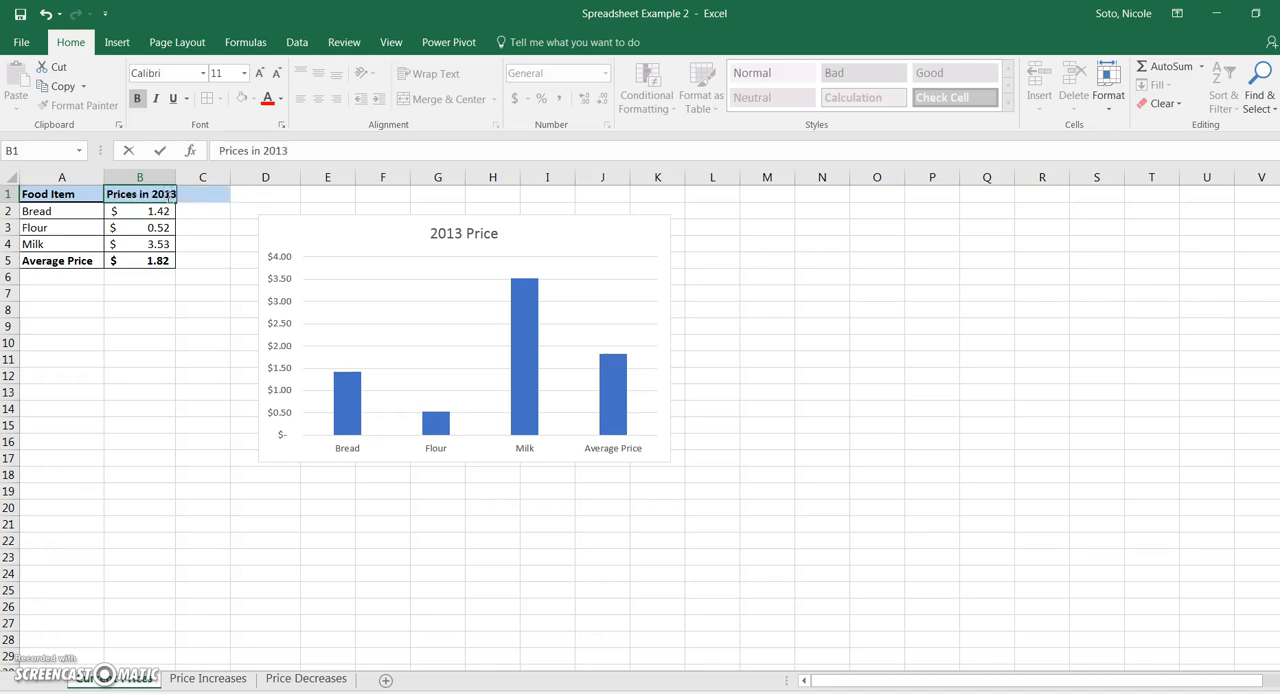
{"action": "key", "text": "Return"}
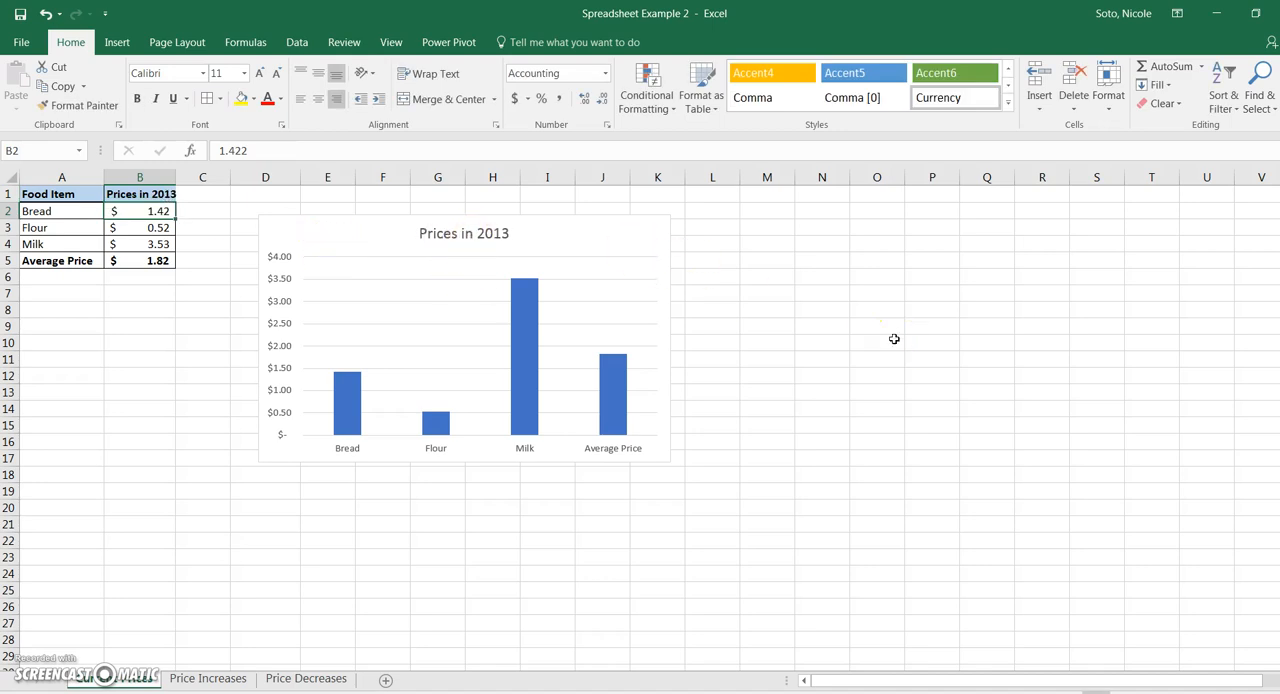
{"action": "left_click_drag", "start_coordinate": [176, 177], "coordinate": [195, 177]}
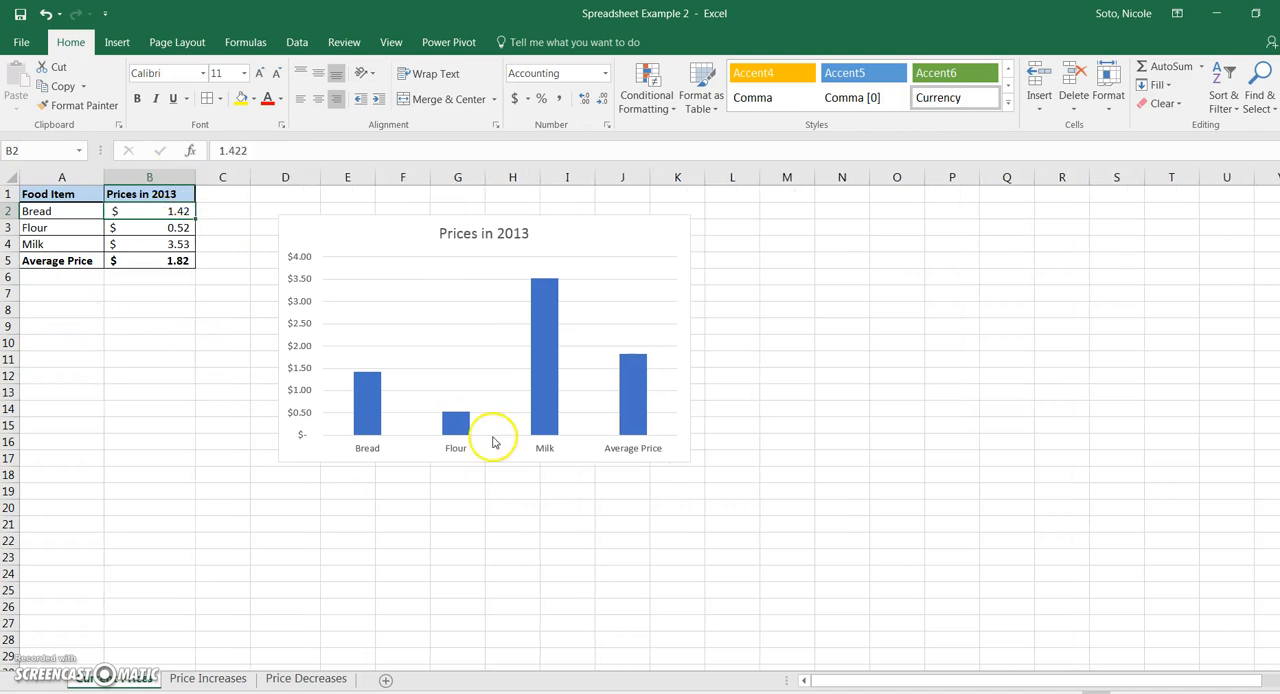
{"action": "left_click", "coordinate": [36, 211]}
{"action": "left_click", "coordinate": [33, 228]}
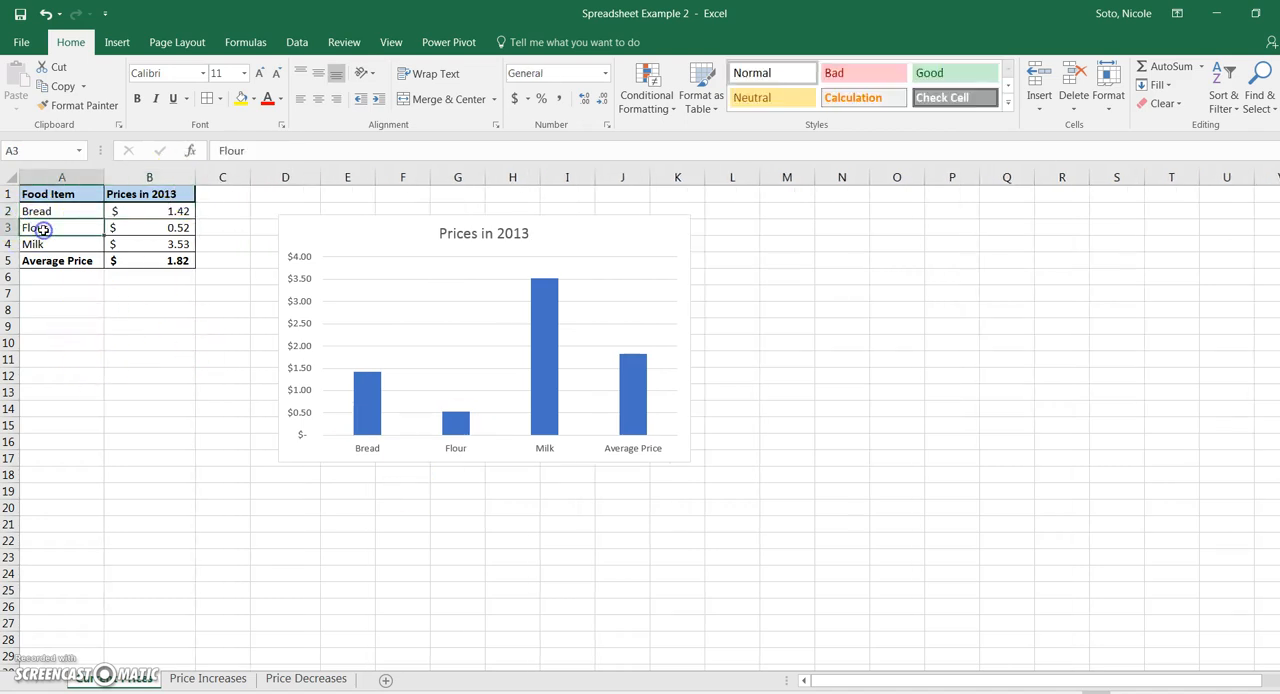
{"action": "left_click", "coordinate": [40, 245]}
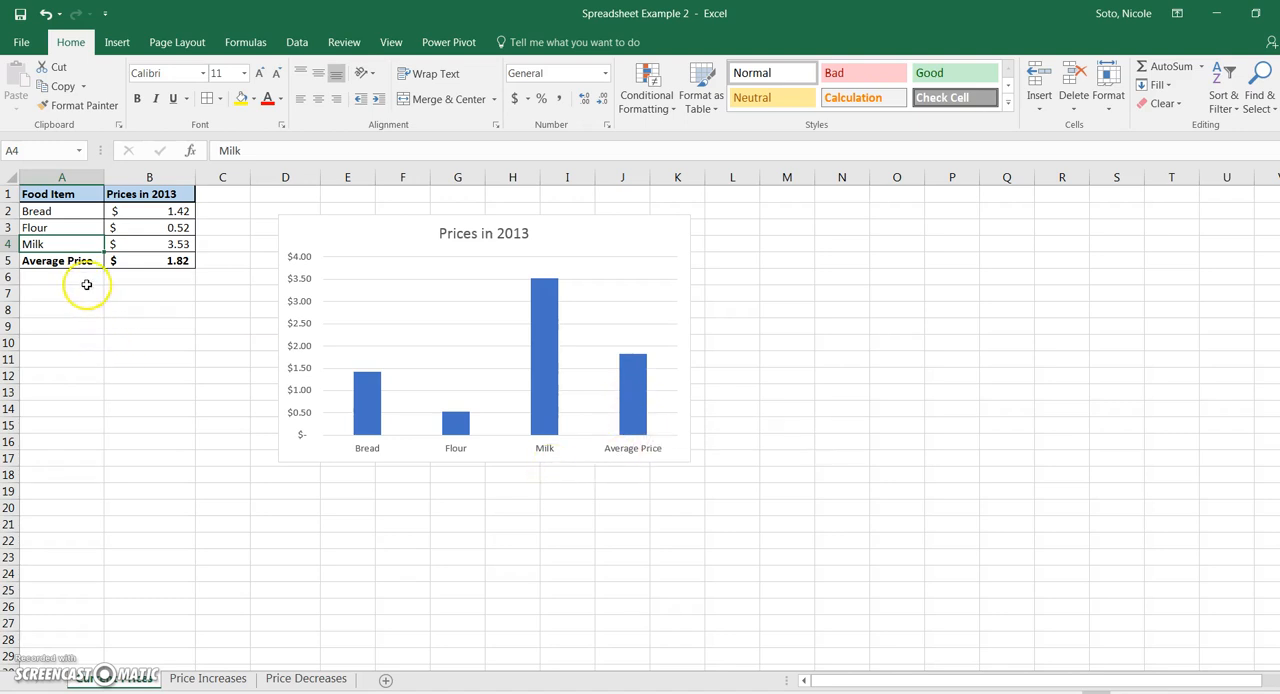
{"action": "left_click_drag", "start_coordinate": [40, 260], "coordinate": [143, 270]}
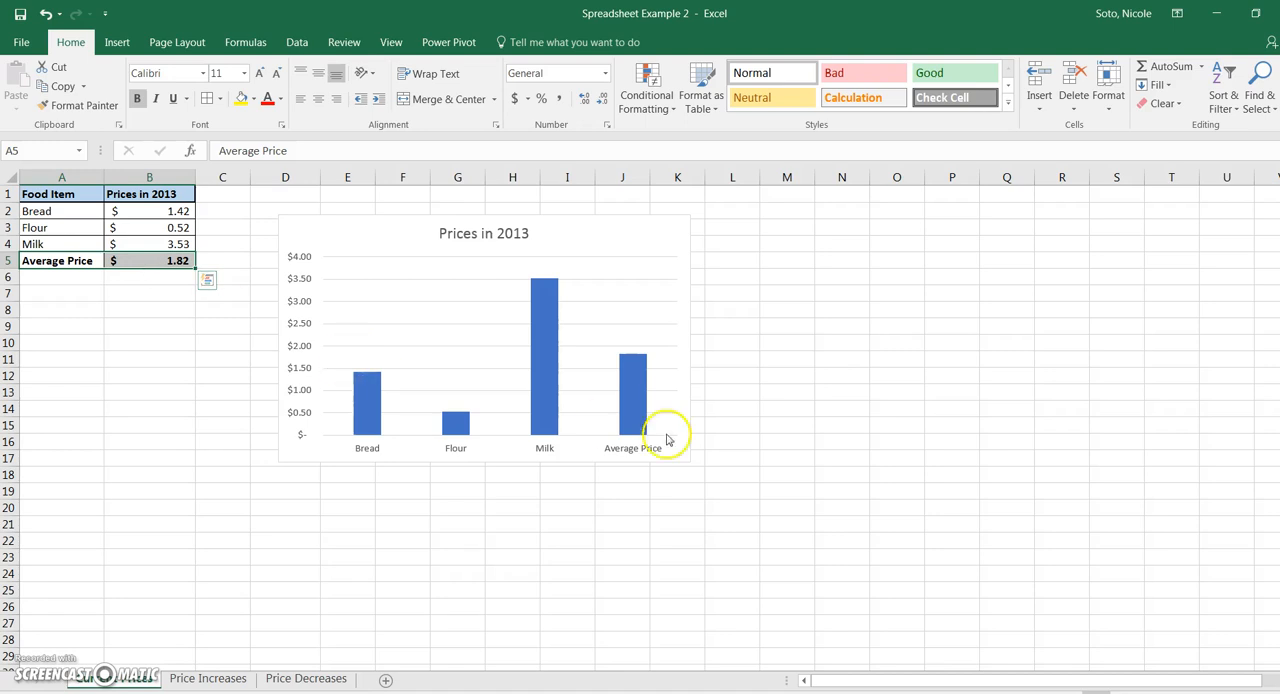
- Exclude the Average Price row from the chart by shrinking its data ranges to B2:B4 and A2:A4
{"action": "mouse_move", "coordinate": [634, 398]}
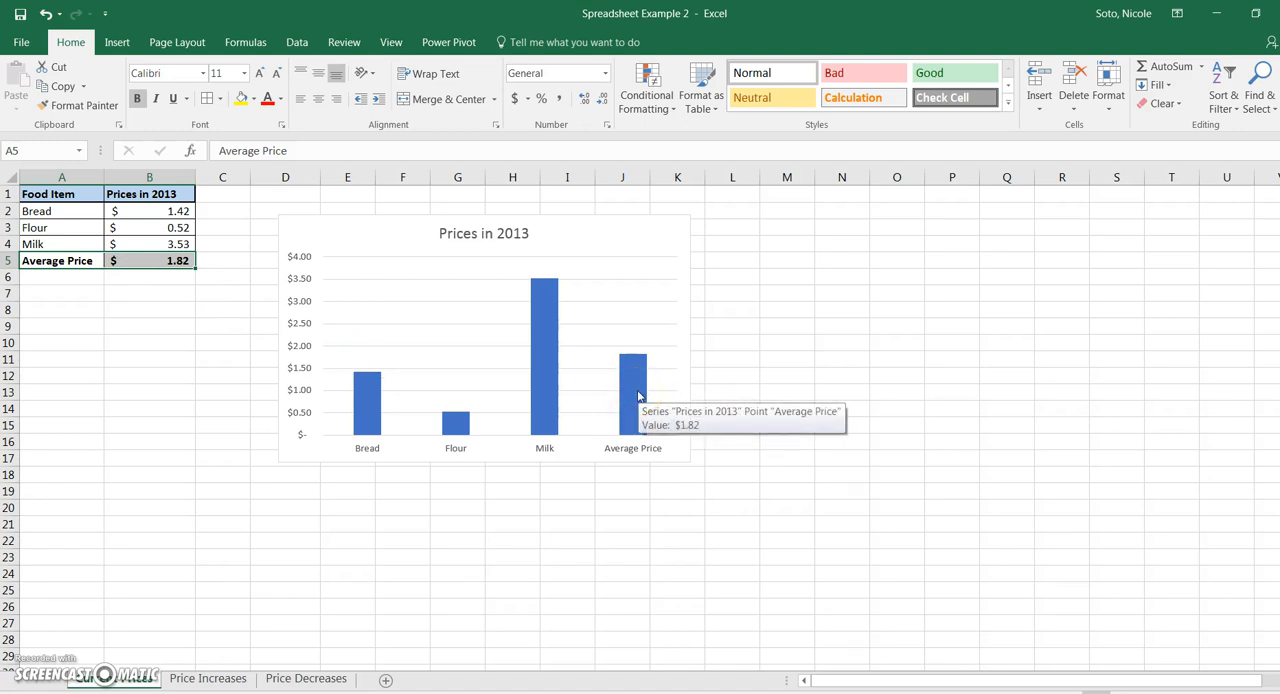
{"action": "left_click", "coordinate": [634, 400]}
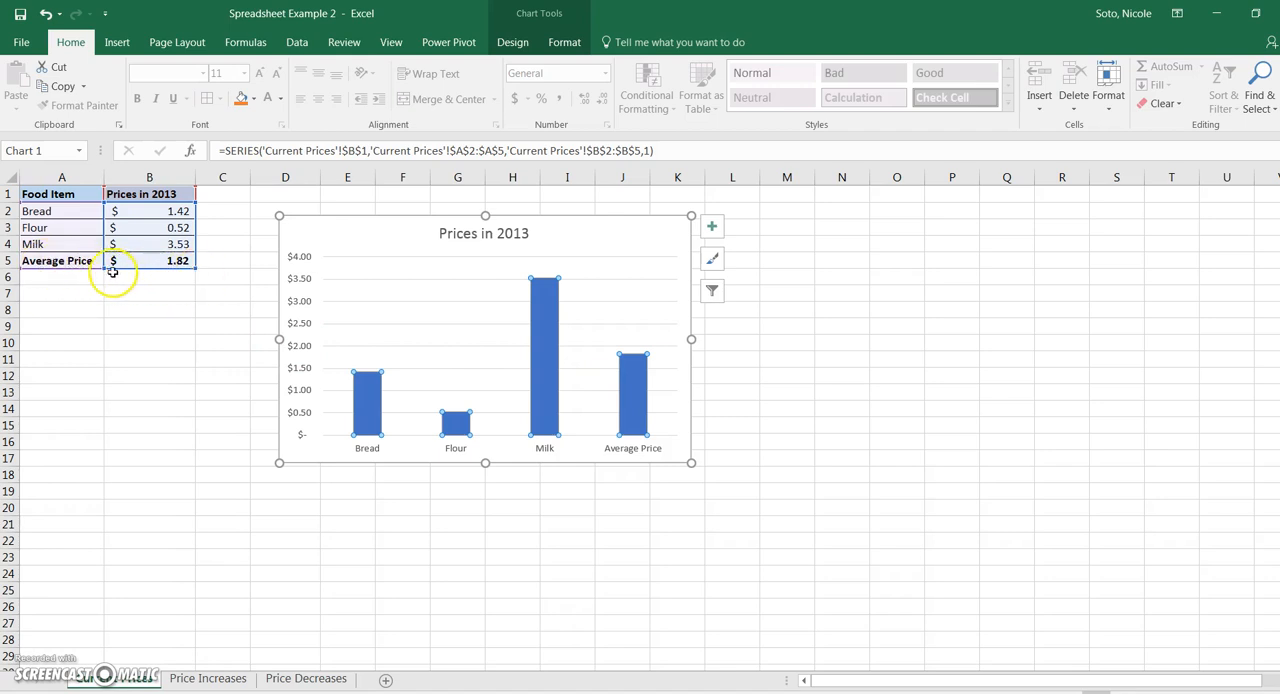
{"action": "left_click_drag", "start_coordinate": [195, 268], "coordinate": [195, 254]}
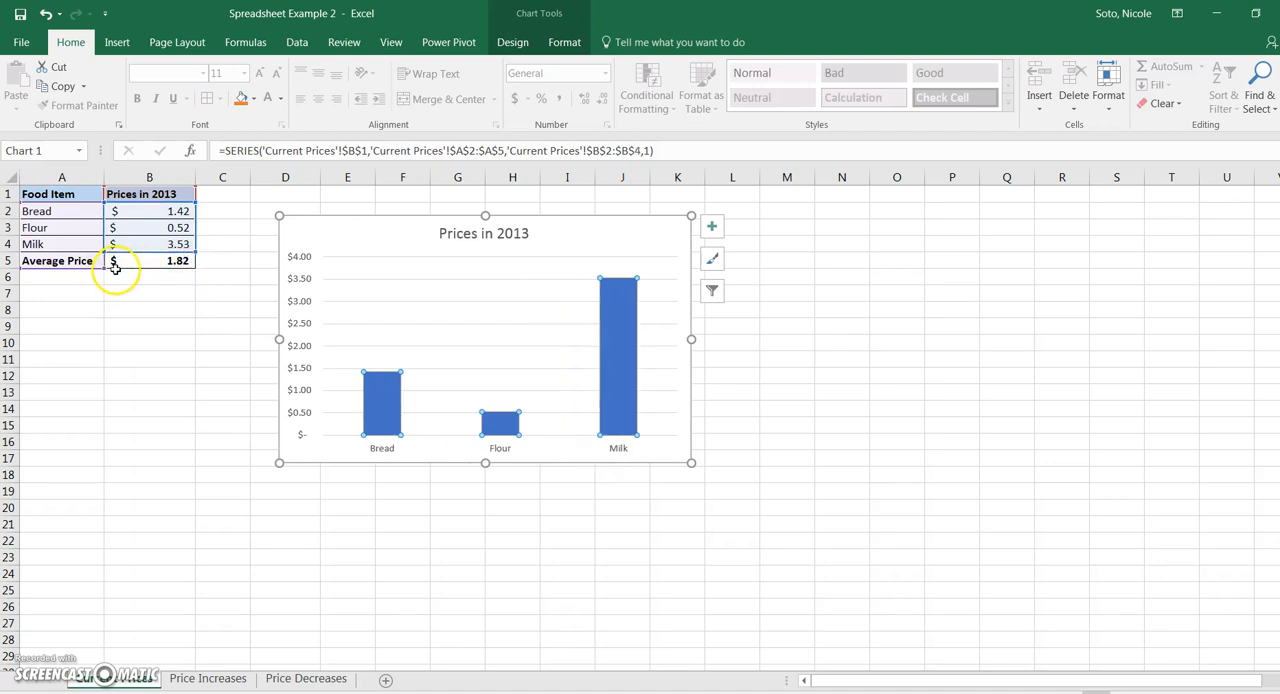
{"action": "left_click_drag", "start_coordinate": [105, 254], "coordinate": [105, 252]}
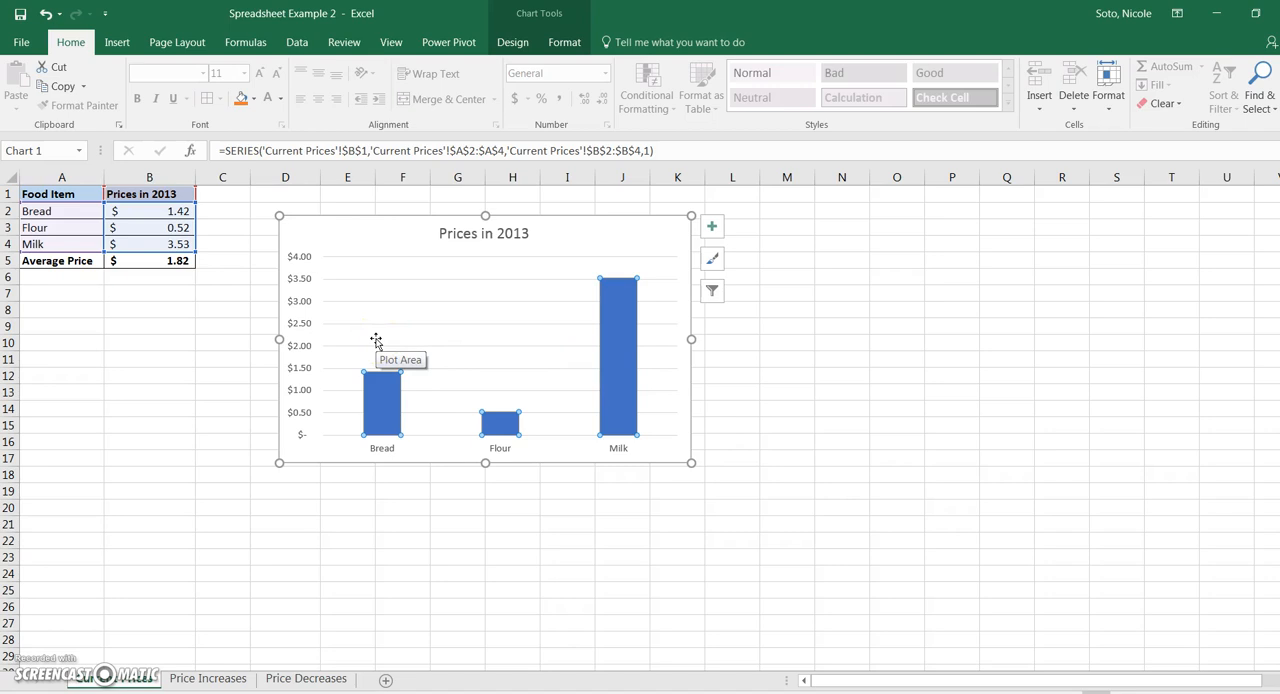
{"action": "left_click", "coordinate": [229, 322]}
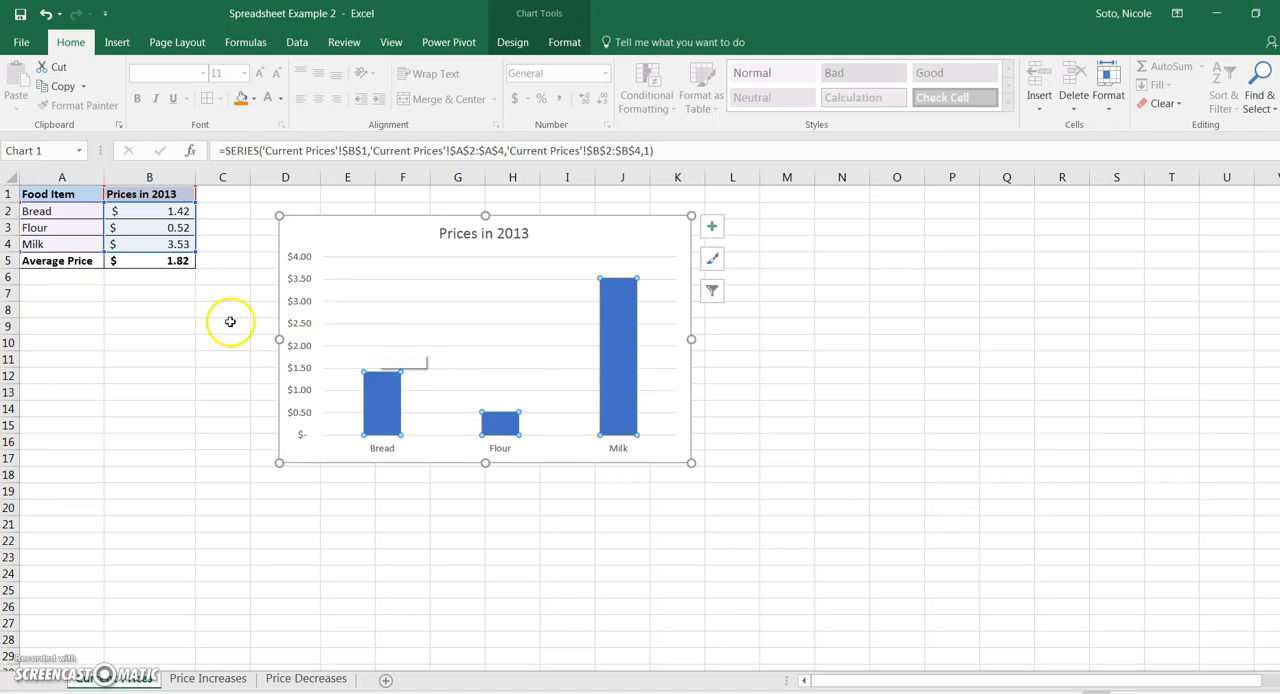
- Undo both changes to the chart's data ranges
{"action": "left_click", "coordinate": [45, 14]}
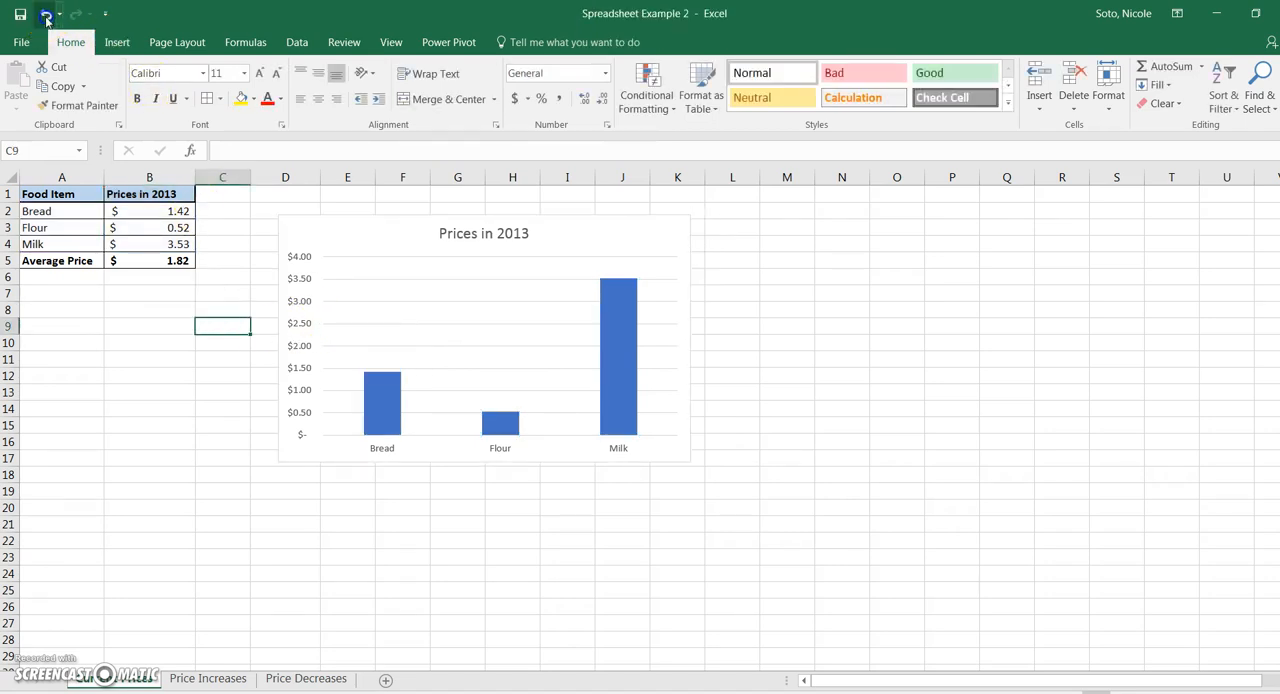
{"action": "left_click", "coordinate": [45, 14]}
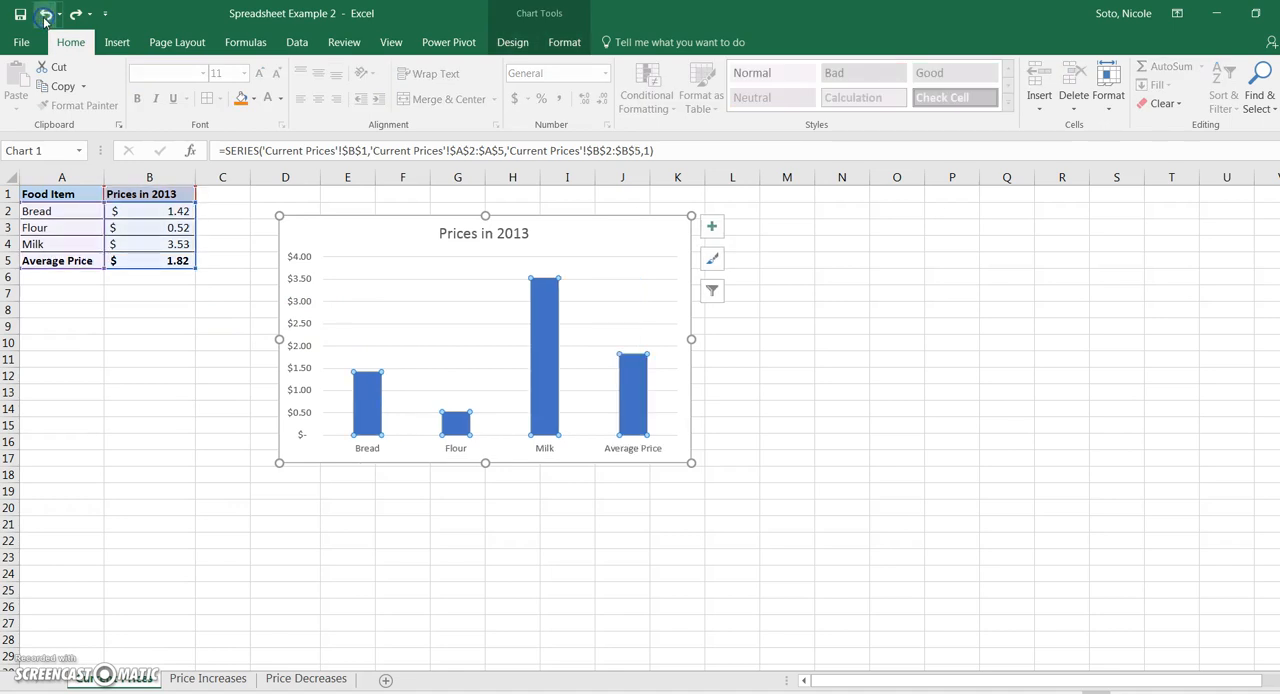
{"action": "left_click", "coordinate": [226, 380]}
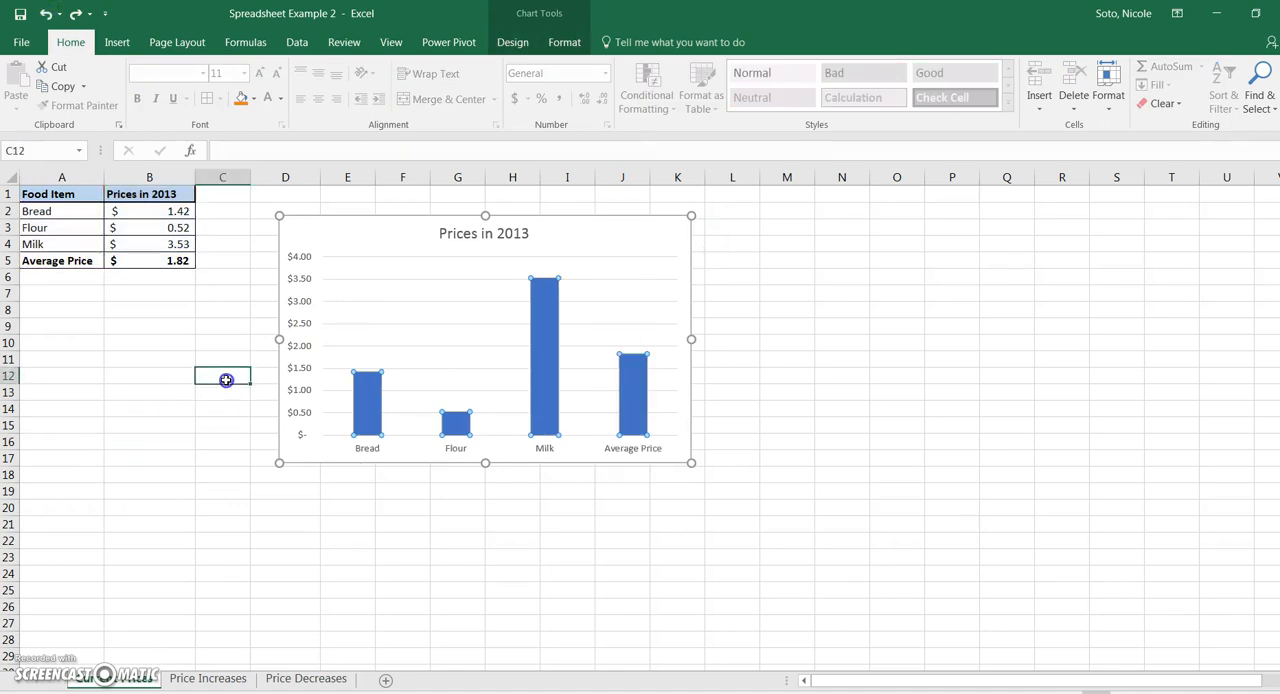
- Delete the clustered column chart from the sheet
{"action": "left_click", "coordinate": [365, 232]}
{"action": "left_click", "coordinate": [352, 241]}
{"action": "key", "text": "Delete"}
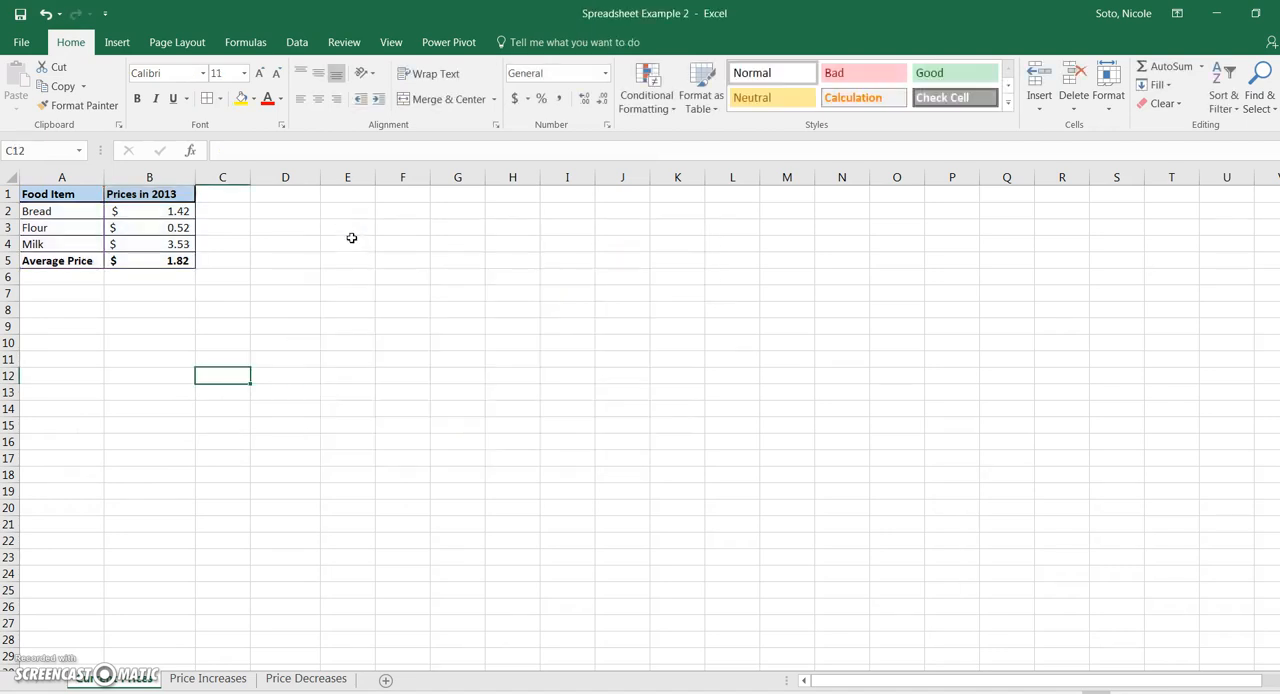
- Insert a 2-D Clustered Column chart from cells A1 to B4 and place it beside the table, across columns D to K
{"action": "left_click", "coordinate": [298, 230]}
{"action": "left_click_drag", "start_coordinate": [62, 194], "coordinate": [143, 238]}
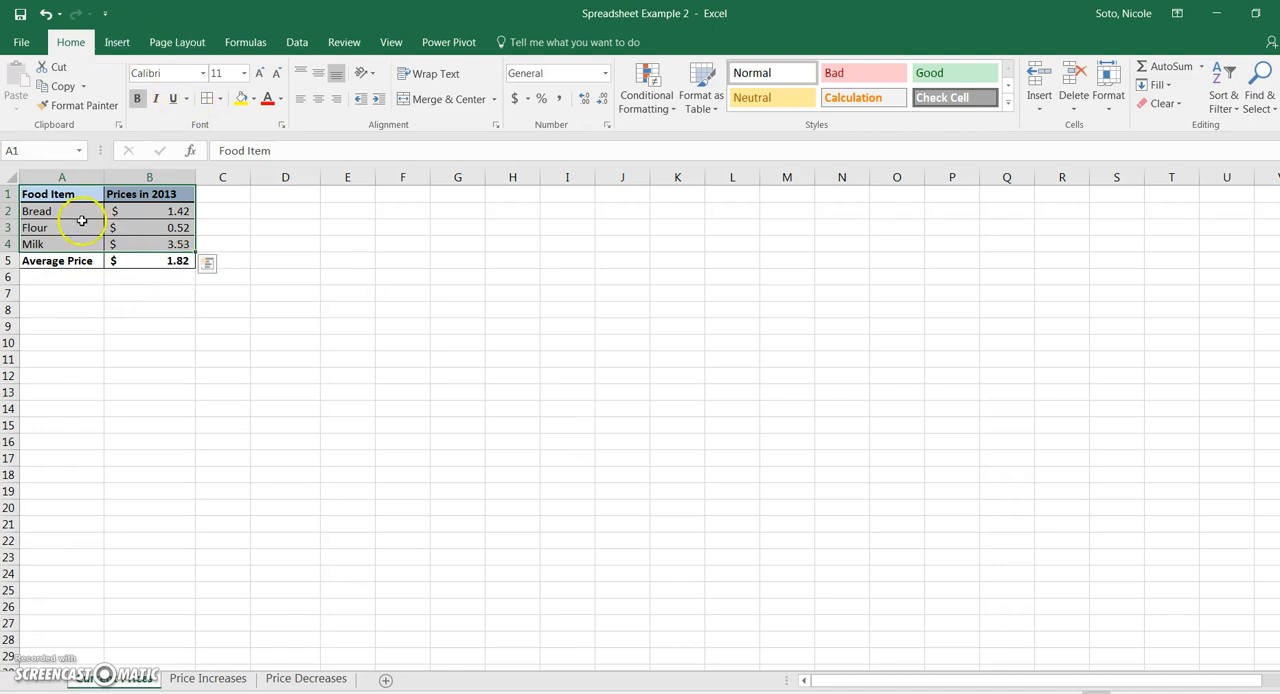
{"action": "left_click", "coordinate": [116, 42]}
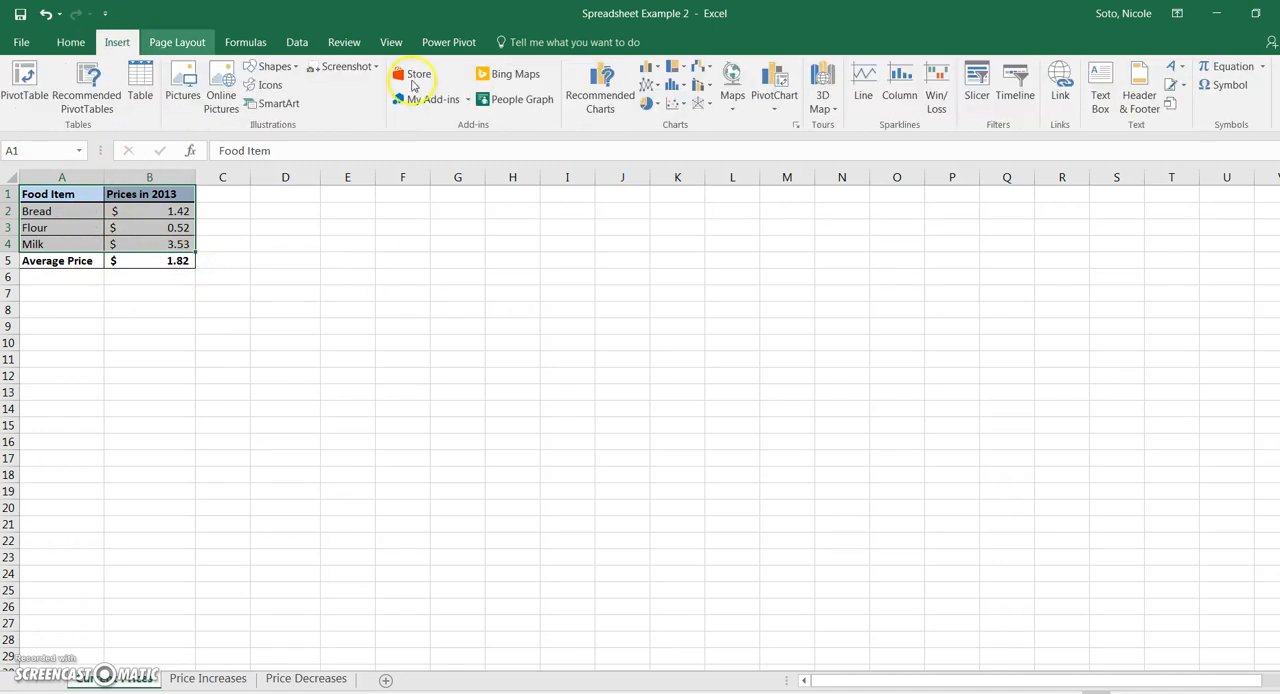
{"action": "left_click", "coordinate": [651, 70]}
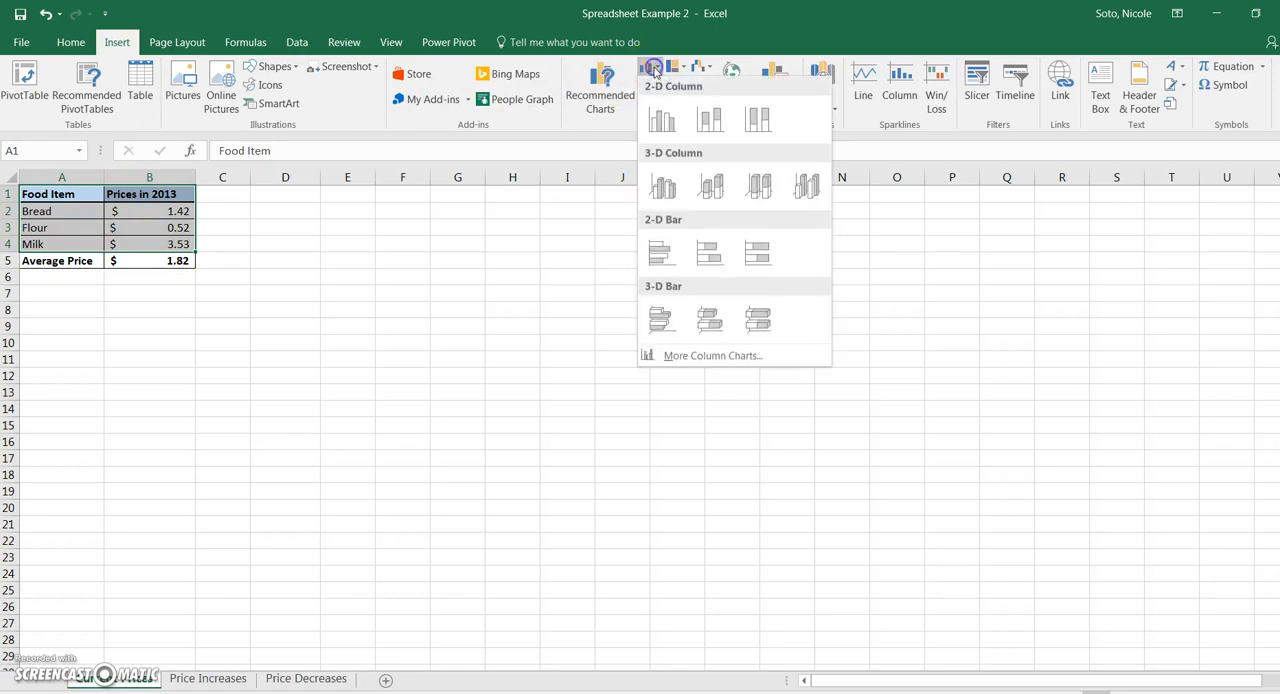
{"action": "left_click", "coordinate": [664, 122]}
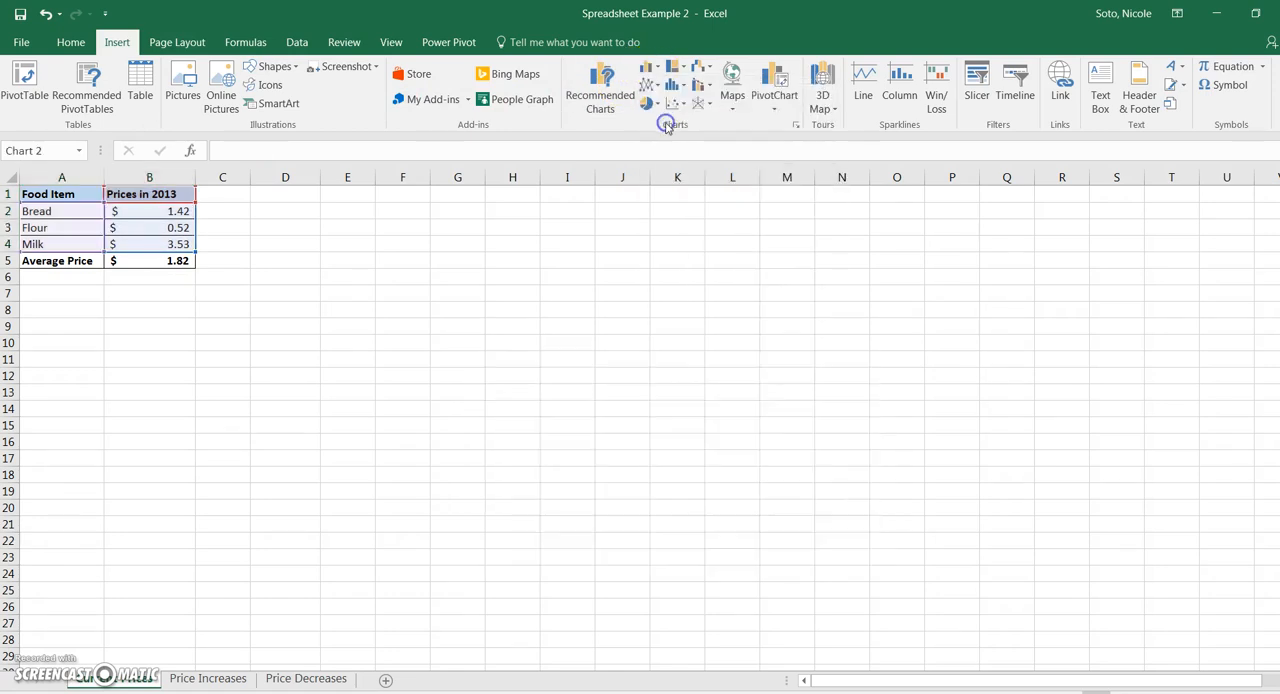
{"action": "left_click_drag", "start_coordinate": [767, 323], "coordinate": [658, 238]}
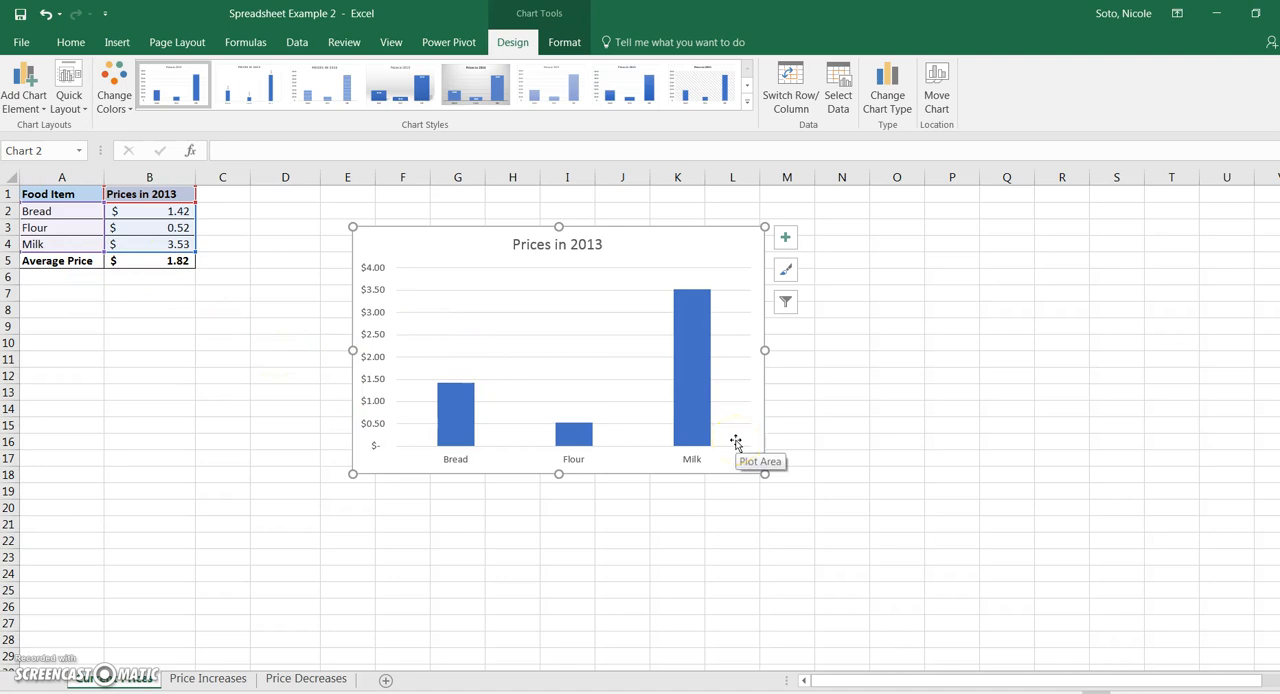
{"action": "left_click_drag", "start_coordinate": [414, 248], "coordinate": [311, 231]}
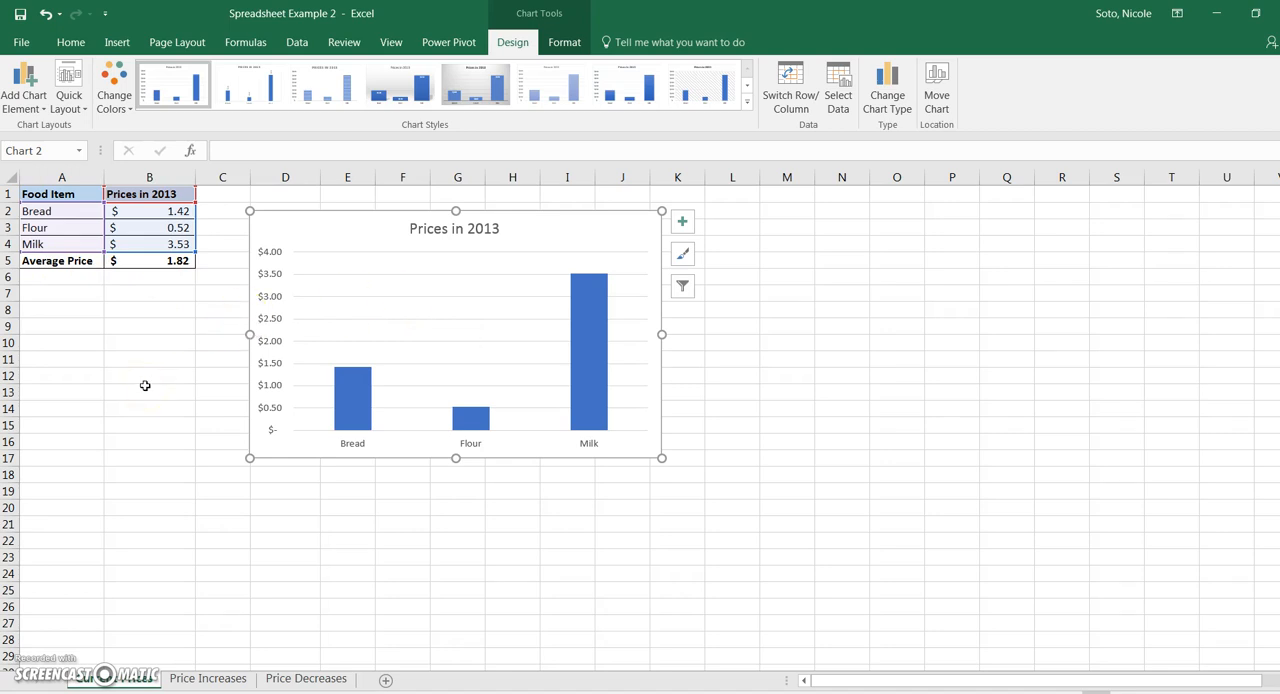
{"action": "left_click_drag", "start_coordinate": [348, 245], "coordinate": [409, 241]}
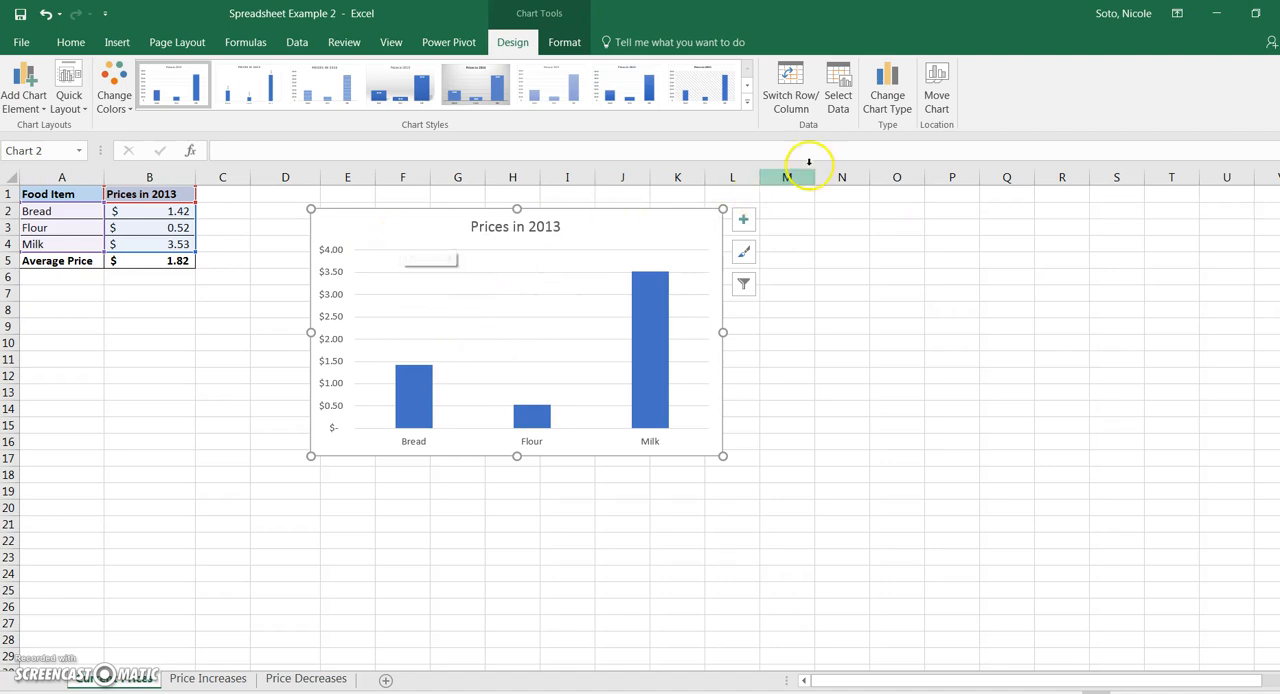
- Preview the Clustered Bar and Stacked Bar chart types for the Prices in 2013 chart, including their alternative layouts
{"action": "left_click", "coordinate": [884, 104]}
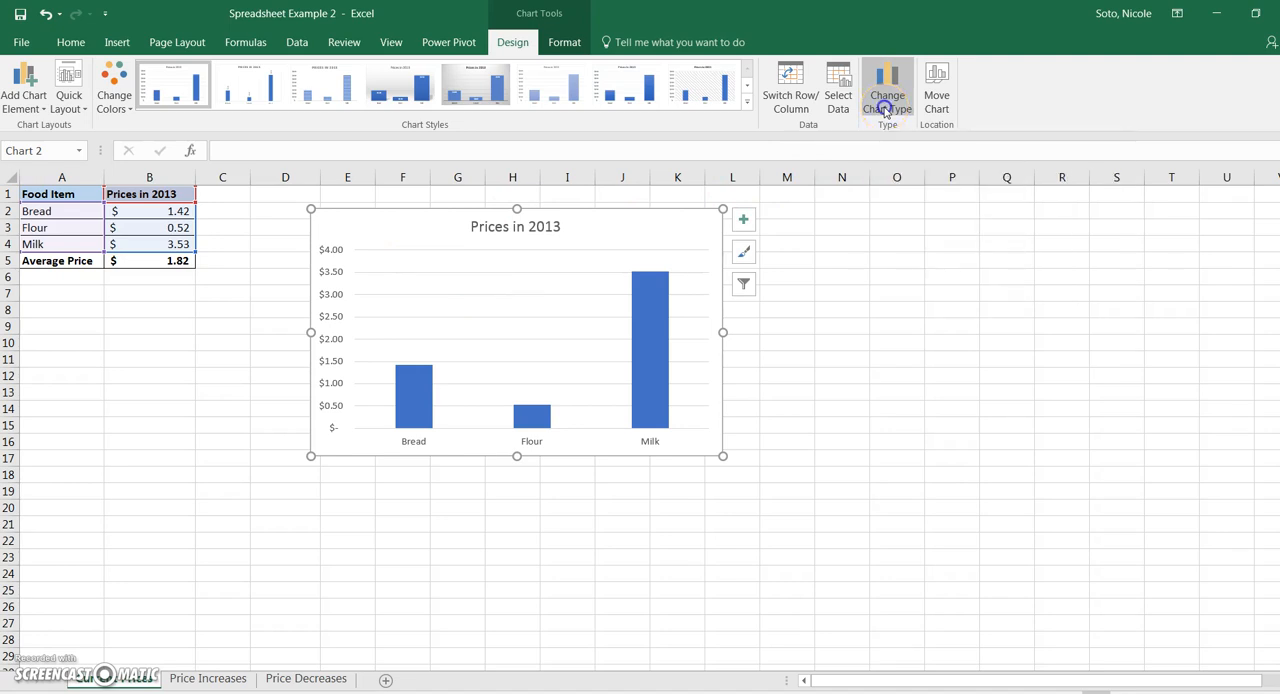
{"action": "mouse_move", "coordinate": [590, 313]}
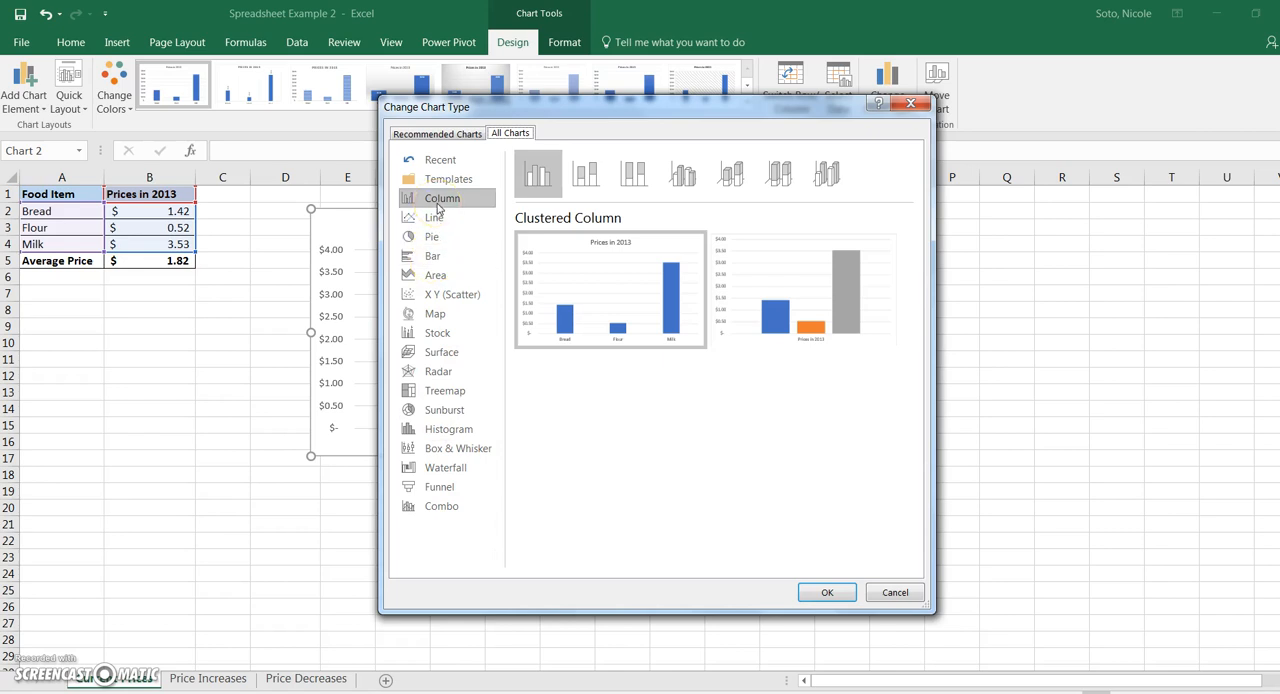
{"action": "left_click", "coordinate": [437, 262]}
{"action": "mouse_move", "coordinate": [565, 289]}
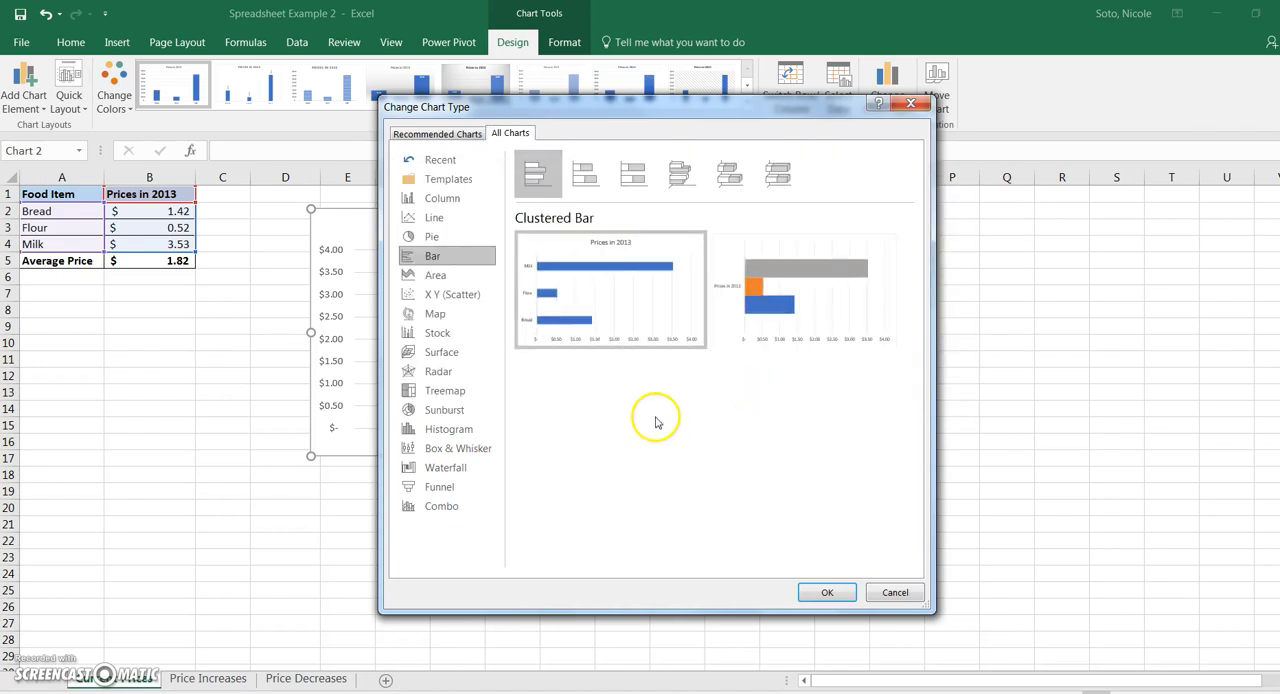
{"action": "mouse_move", "coordinate": [597, 318]}
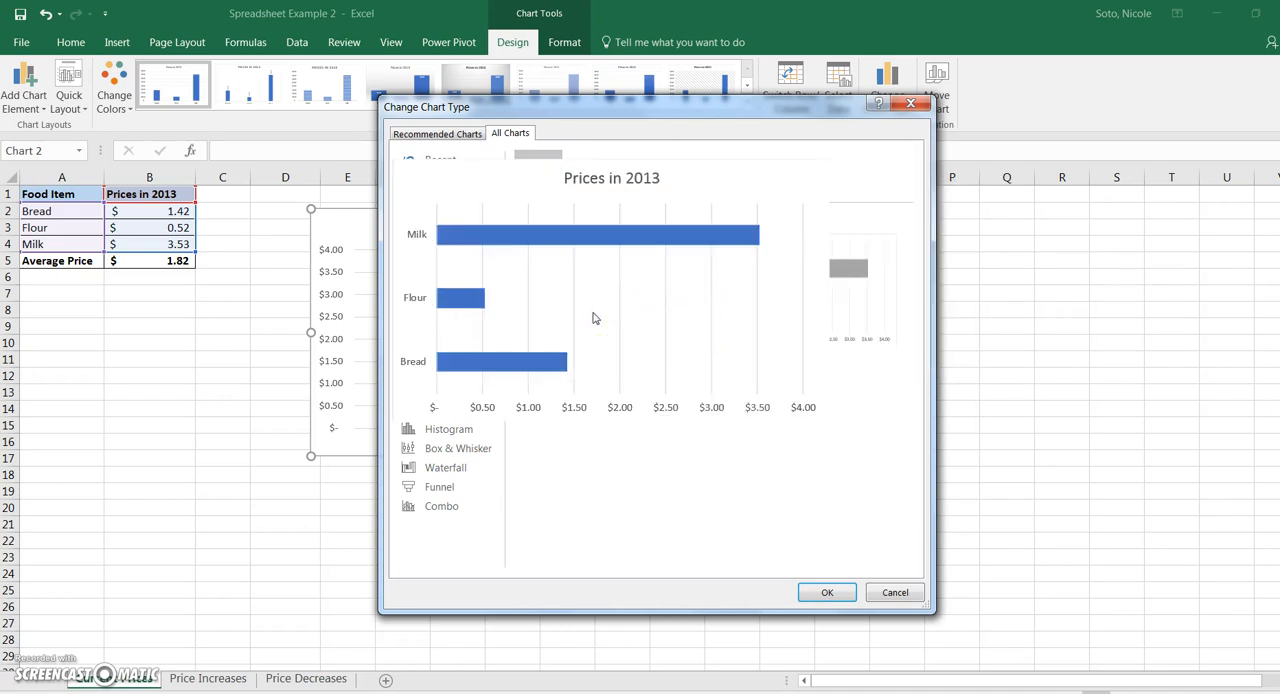
{"action": "mouse_move", "coordinate": [820, 323]}
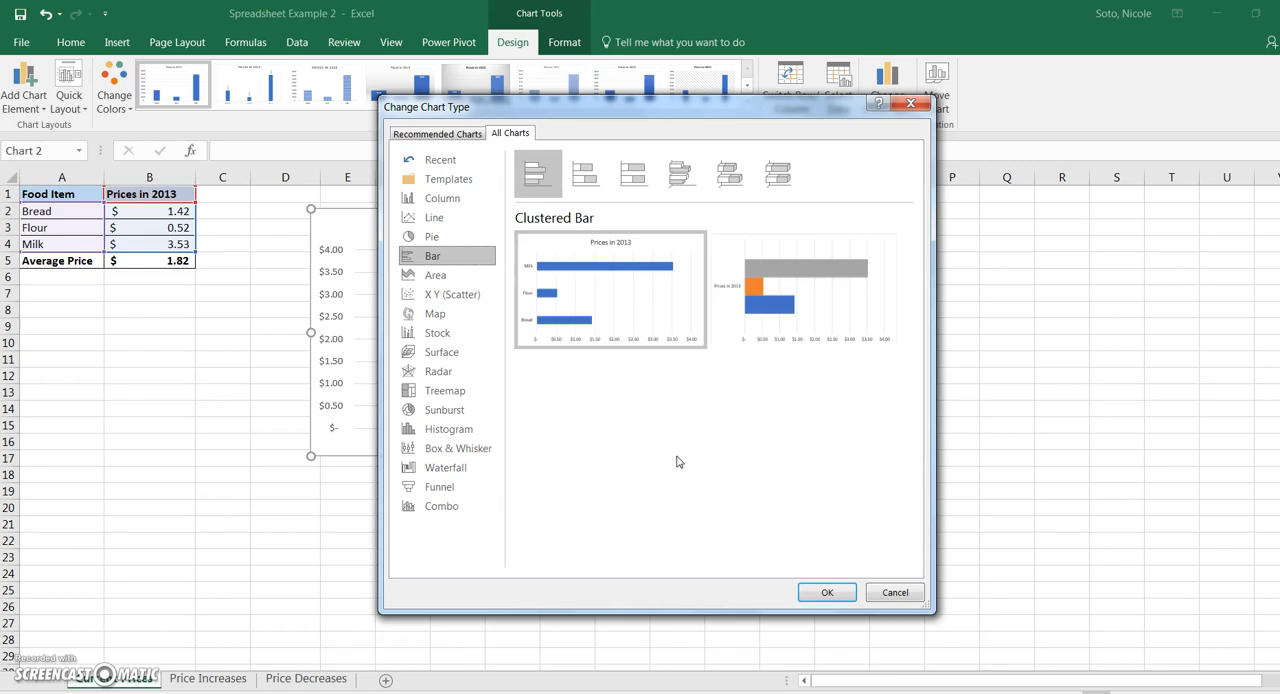
{"action": "left_click", "coordinate": [586, 180]}
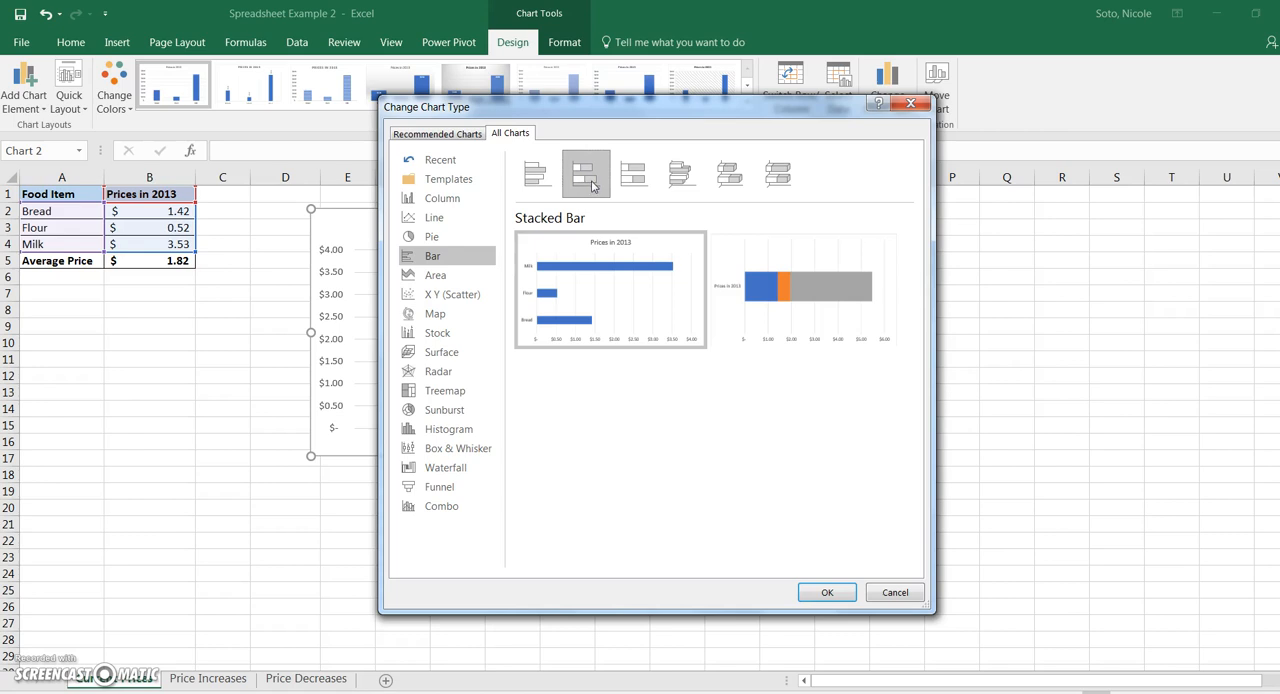
{"action": "mouse_move", "coordinate": [757, 240]}
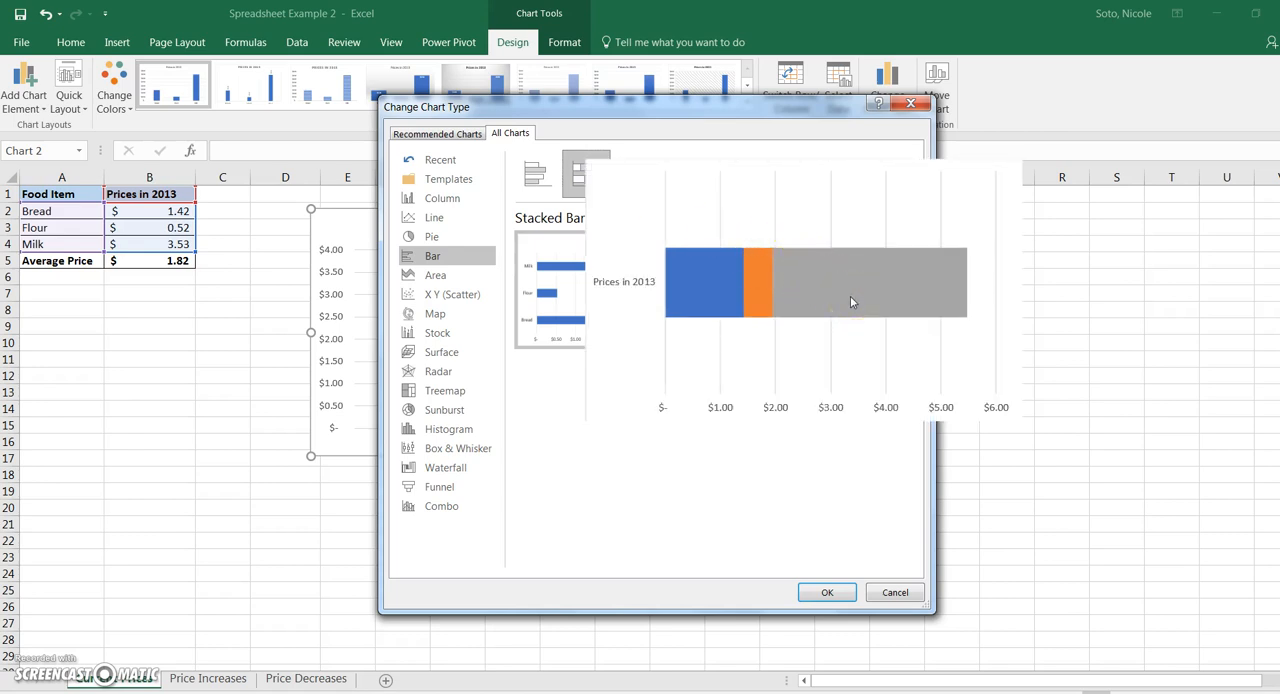
{"action": "mouse_move", "coordinate": [808, 280]}
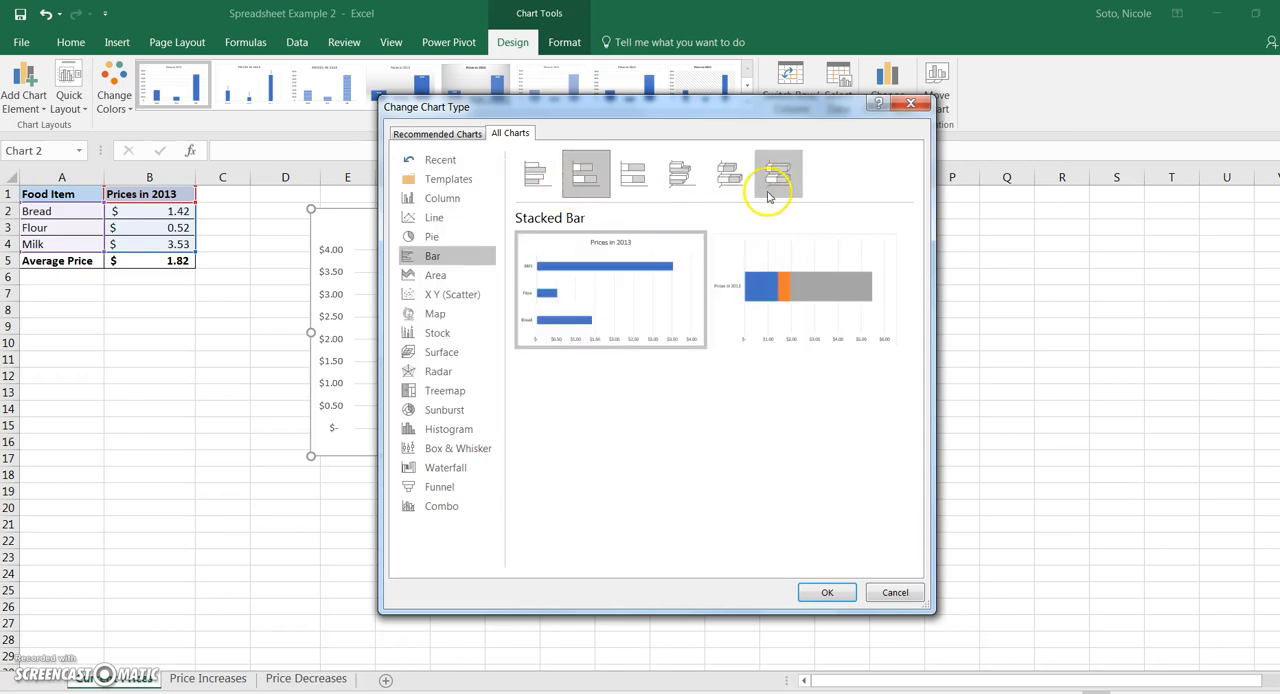
- Compare the column subtypes and change the Prices in 2013 chart to a Stacked Column chart with one bar per food item
{"action": "left_click", "coordinate": [448, 197]}
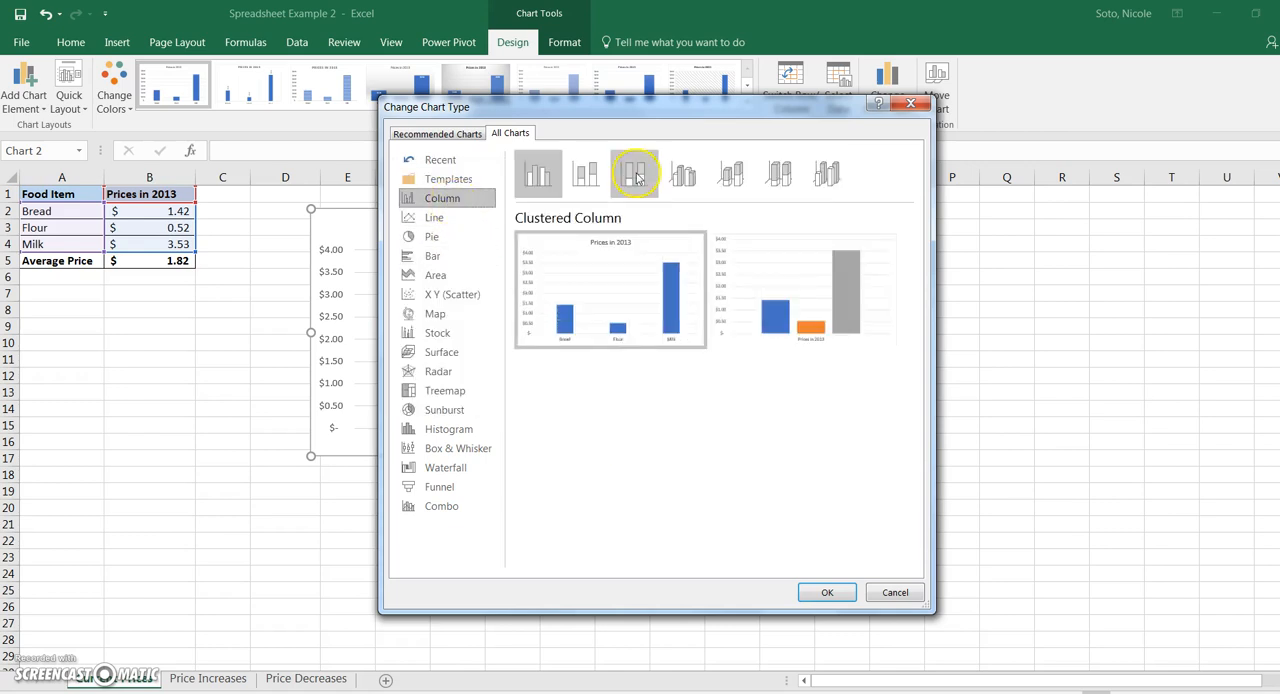
{"action": "left_click", "coordinate": [827, 177]}
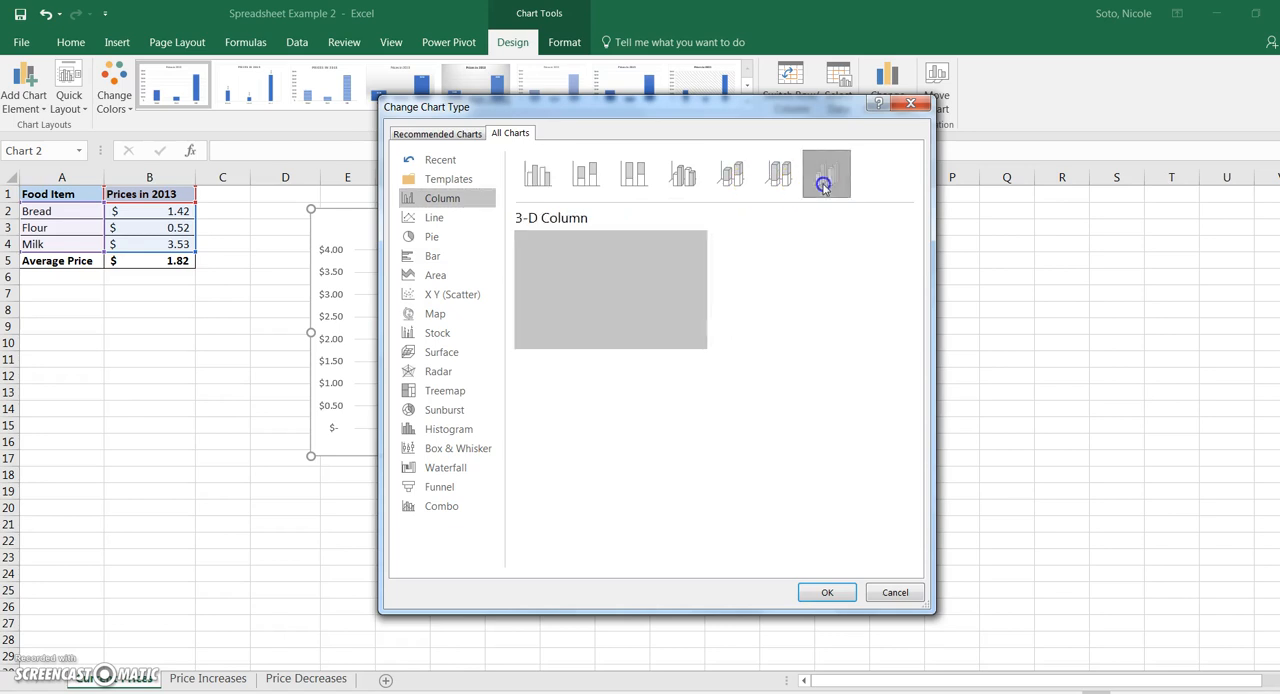
{"action": "left_click", "coordinate": [777, 185]}
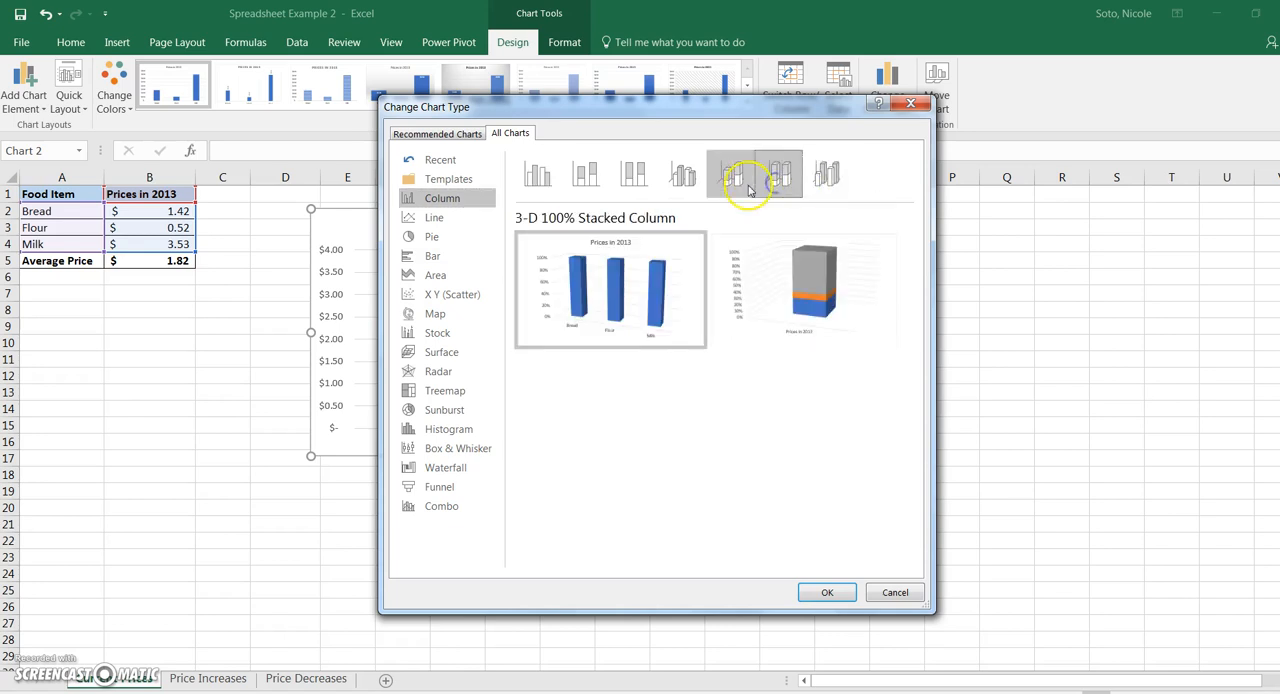
{"action": "left_click", "coordinate": [731, 180]}
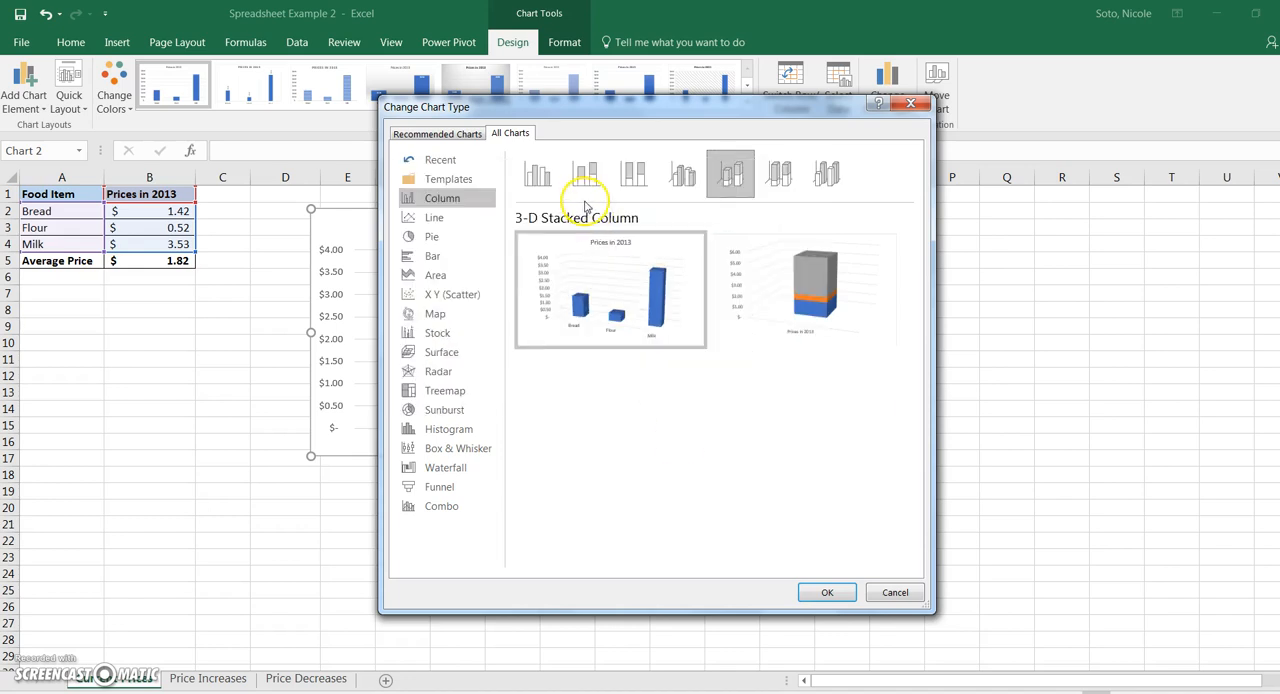
{"action": "left_click", "coordinate": [637, 184]}
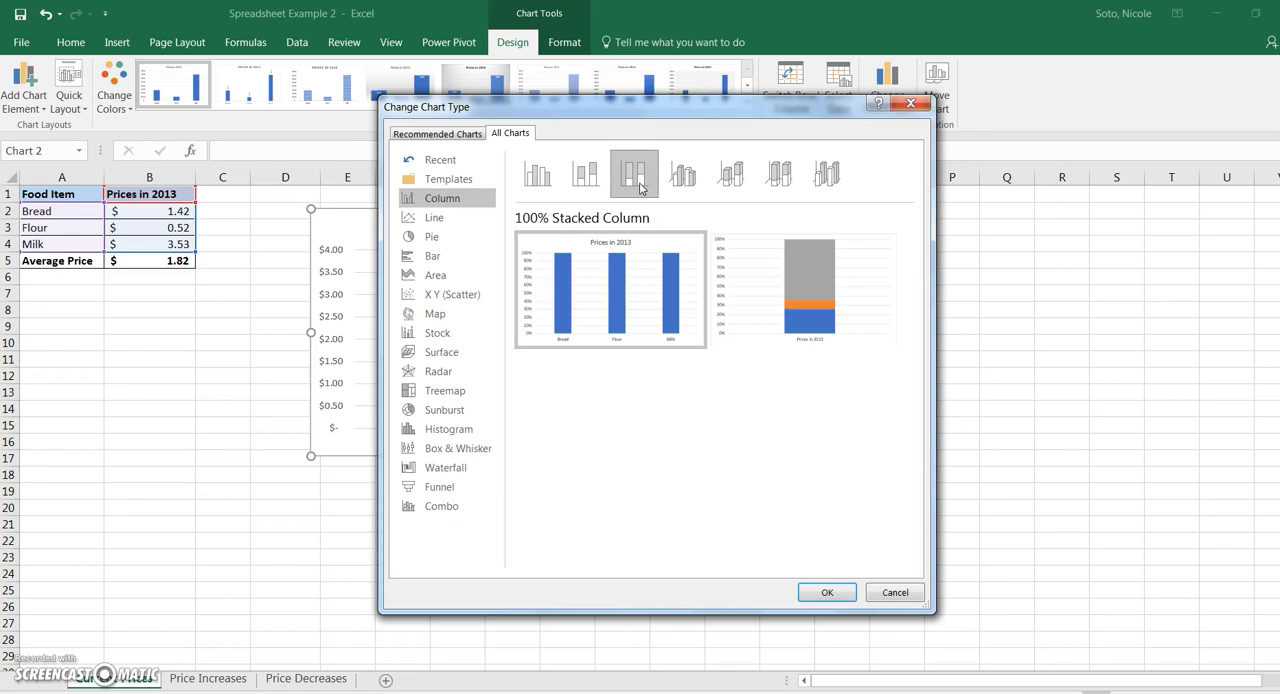
{"action": "left_click", "coordinate": [586, 174]}
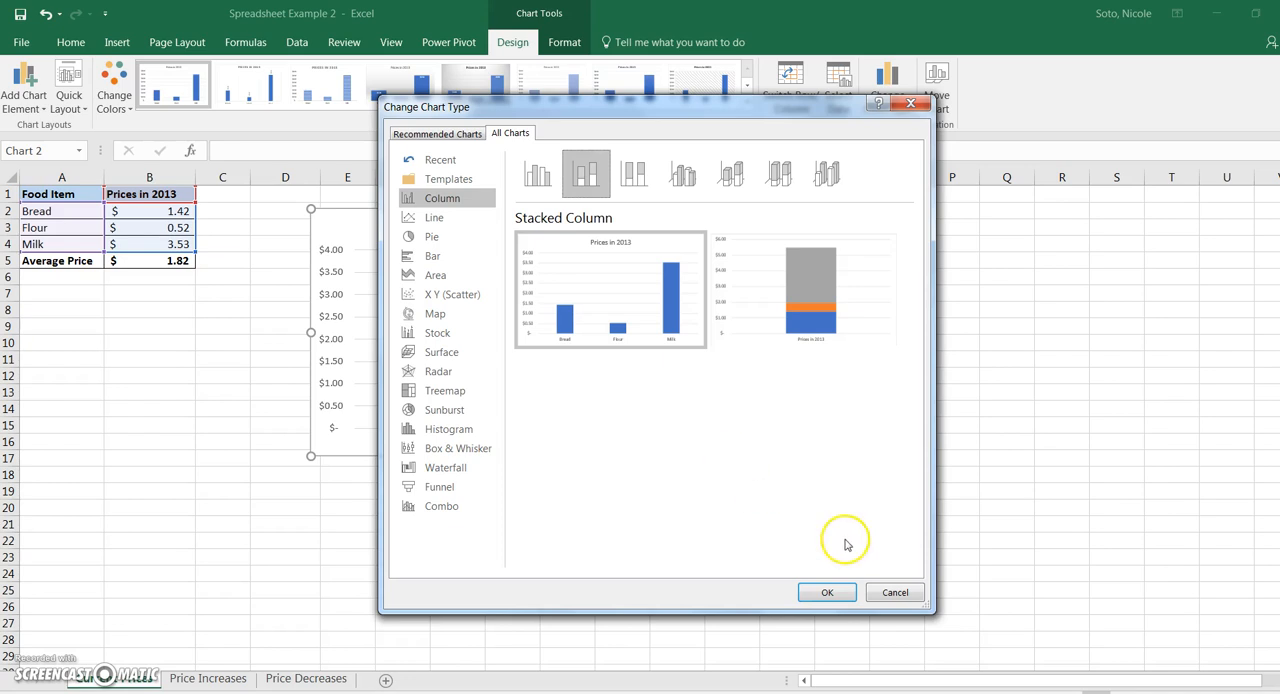
{"action": "left_click", "coordinate": [826, 594]}
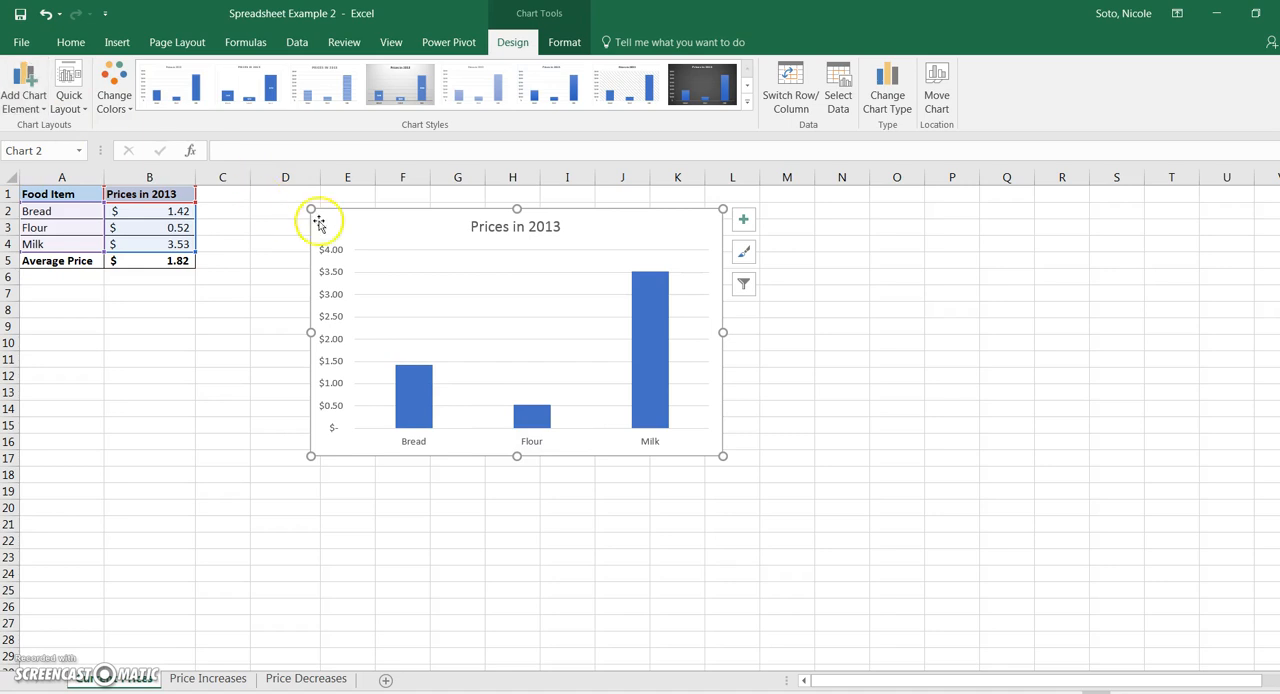
- Apply the second Colorful palette, starting with blue and grey, to the Prices in 2013 chart
{"action": "left_click", "coordinate": [114, 90]}
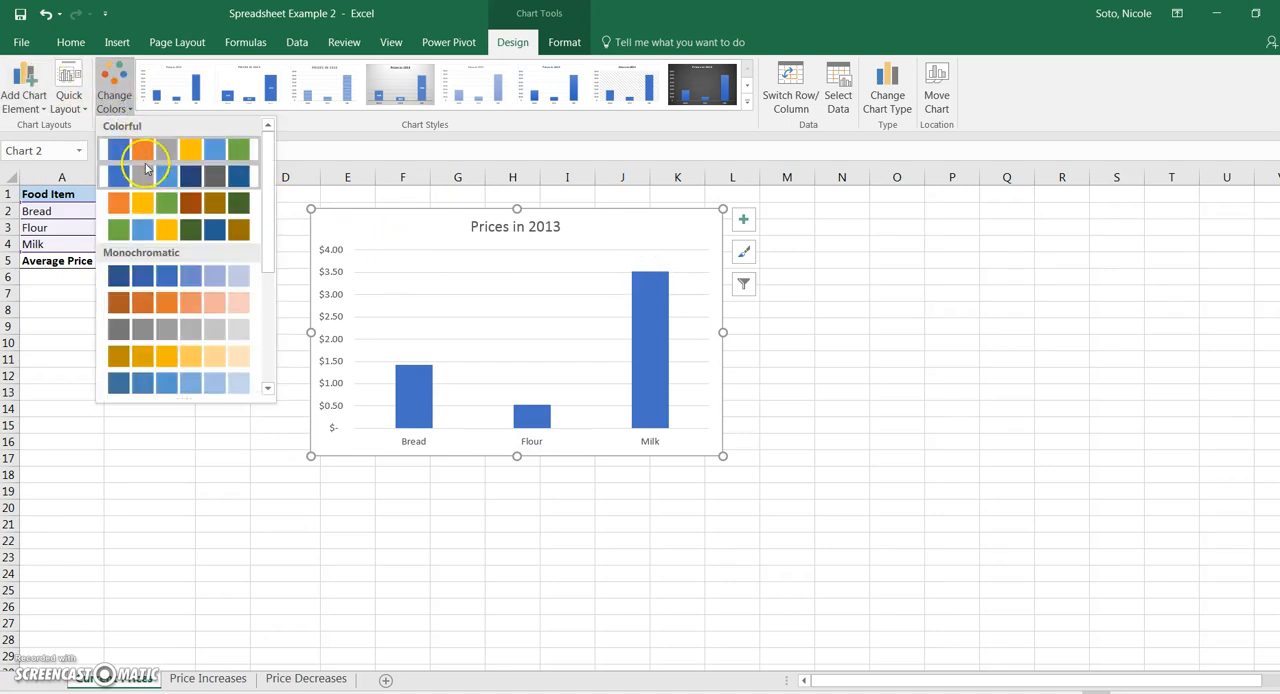
{"action": "left_click", "coordinate": [135, 175]}
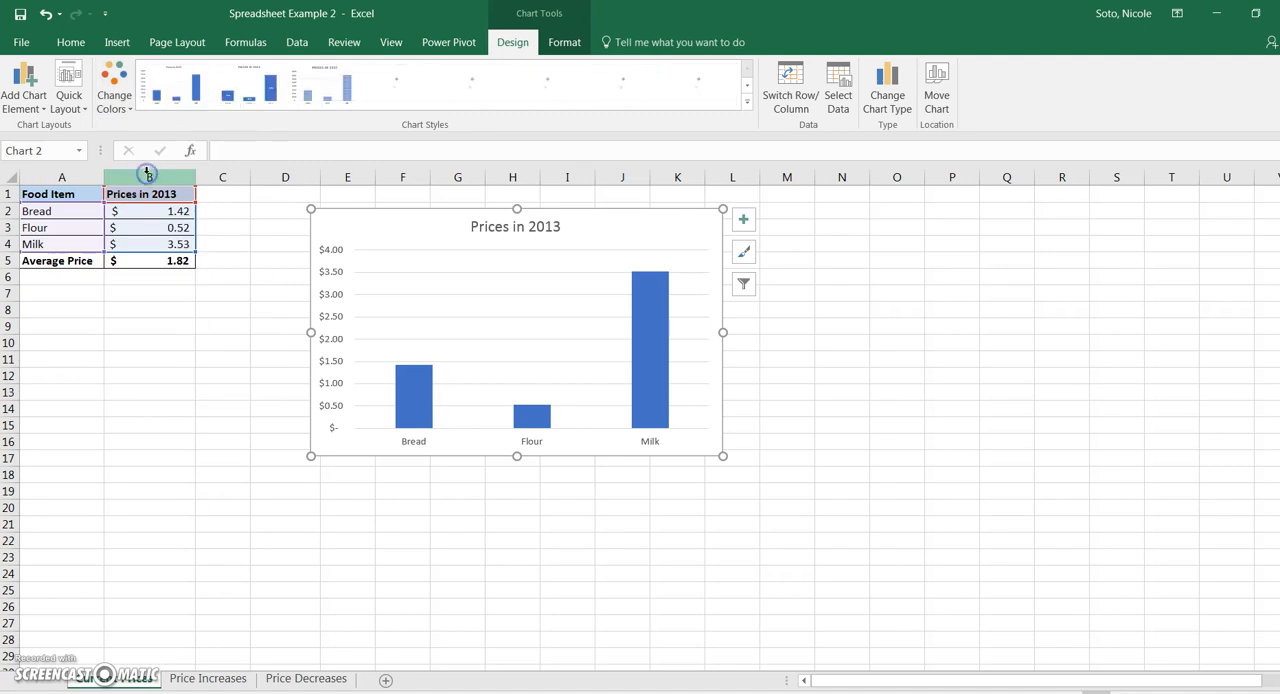
{"action": "left_click", "coordinate": [112, 95]}
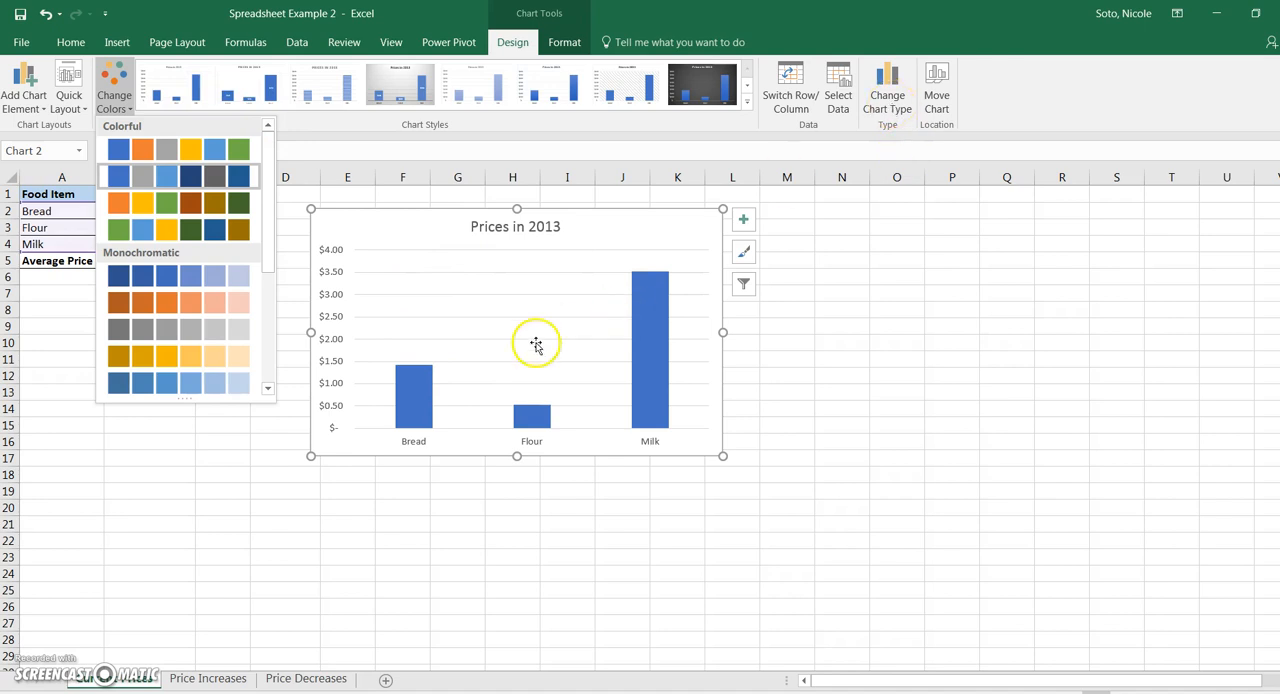
{"action": "left_click", "coordinate": [480, 363]}
- Give only the Bread bar in the chart a green theme fill and a matching green outline
{"action": "left_click", "coordinate": [418, 395]}
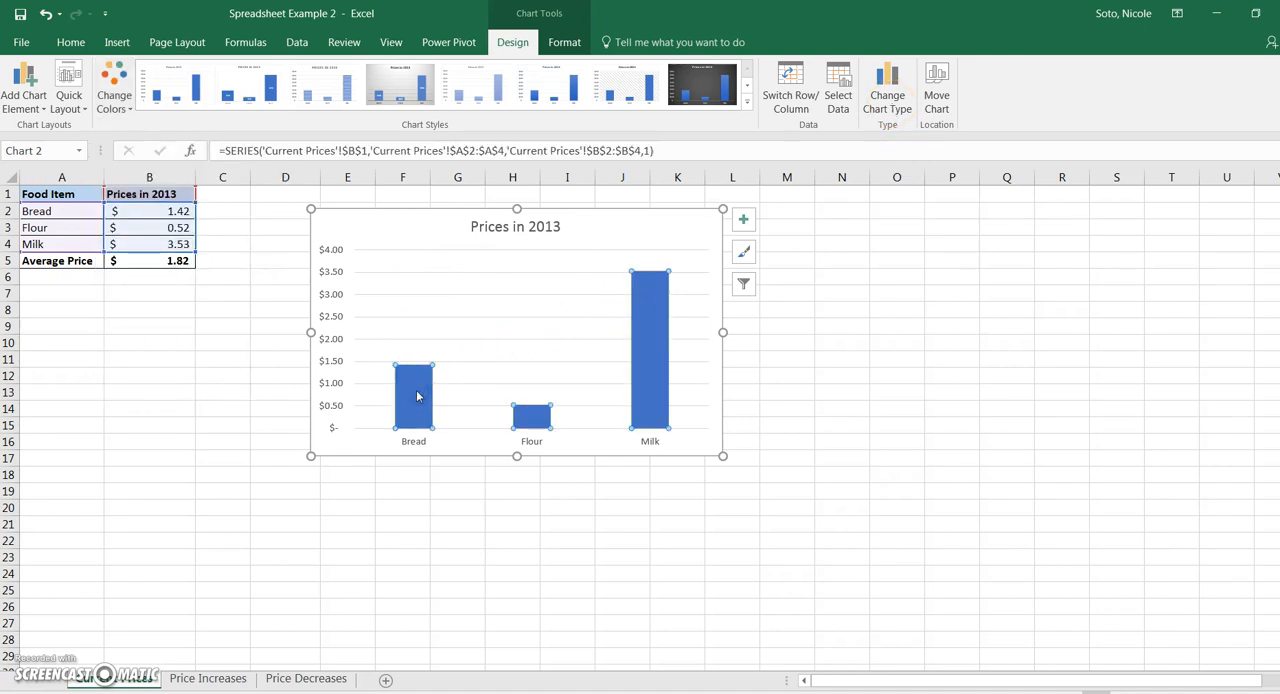
{"action": "mouse_move", "coordinate": [419, 402]}
{"action": "mouse_move", "coordinate": [655, 373]}
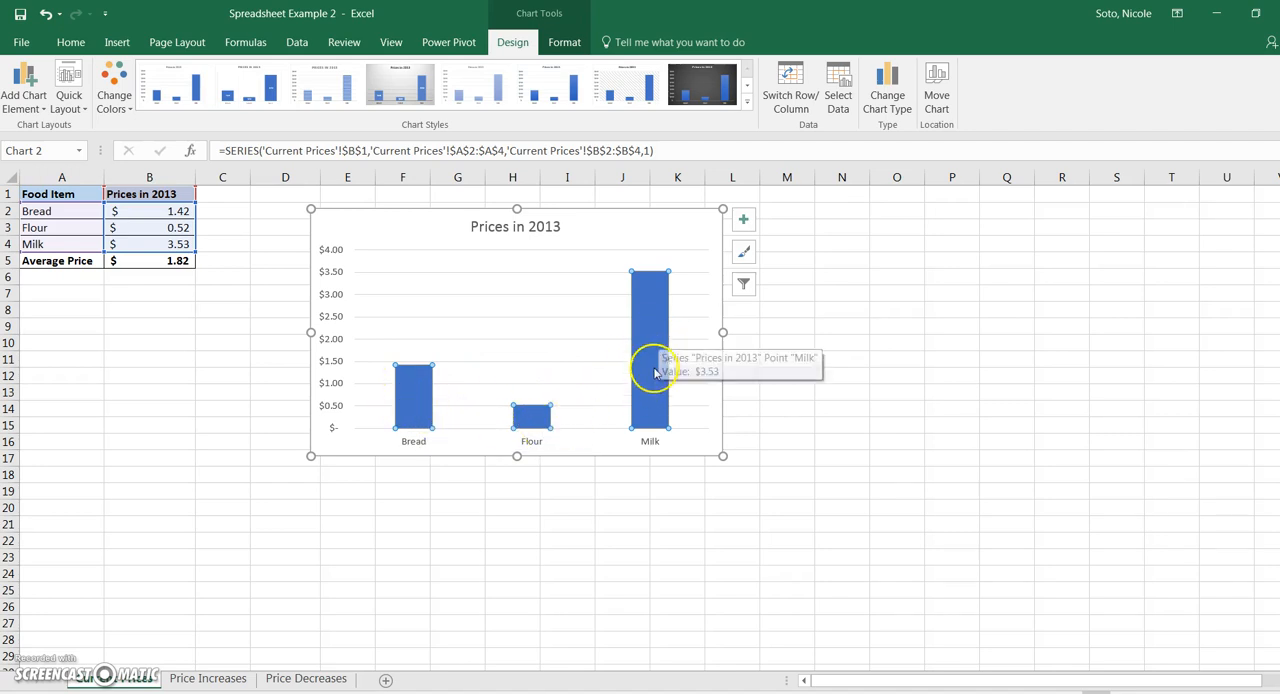
{"action": "left_click", "coordinate": [412, 400]}
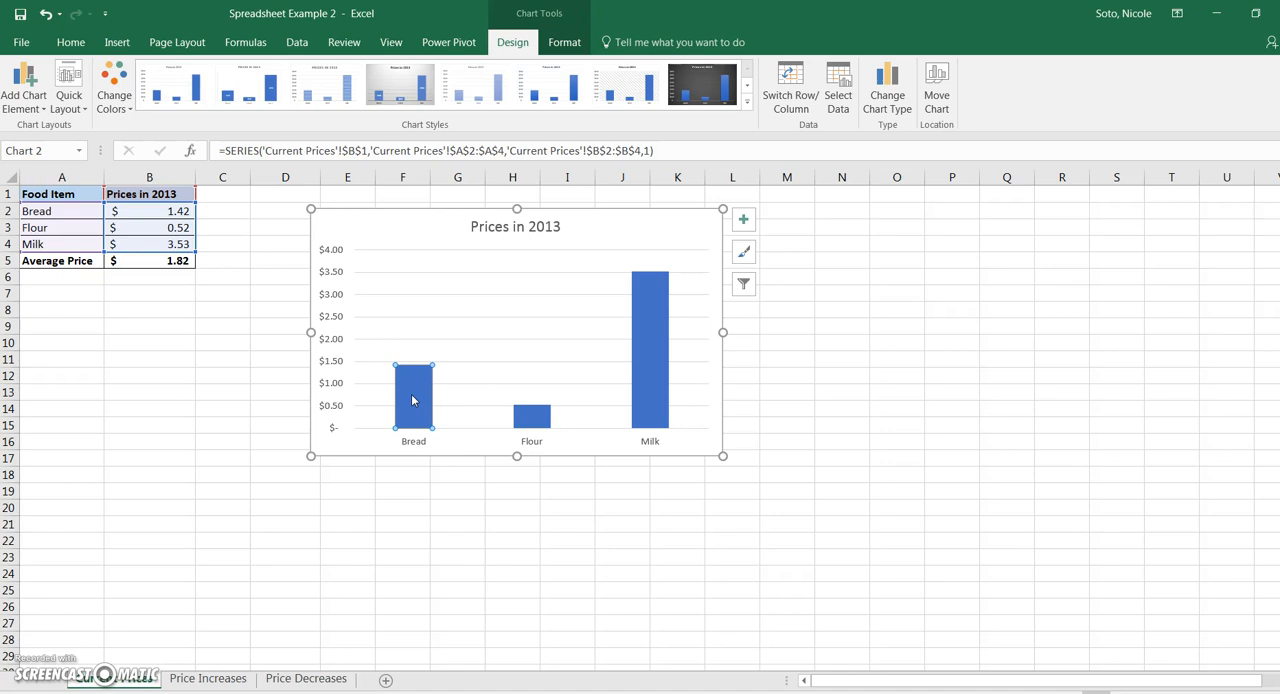
{"action": "right_click", "coordinate": [412, 400]}
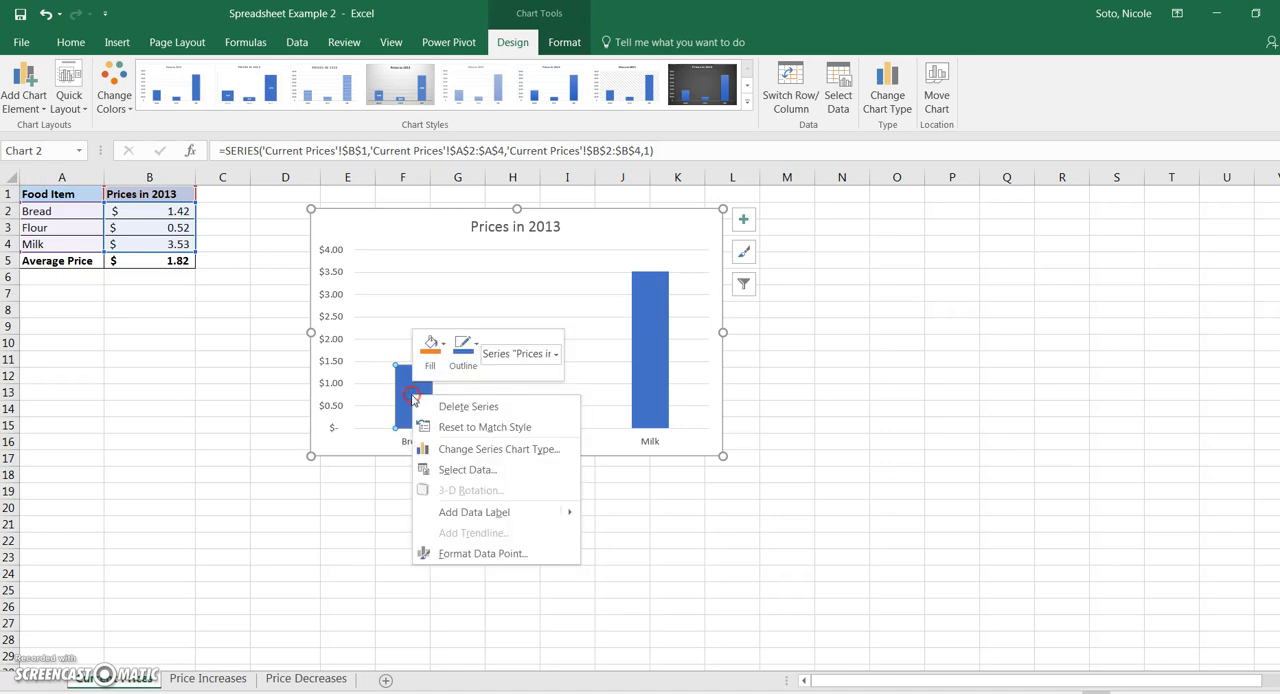
{"action": "left_click", "coordinate": [433, 352]}
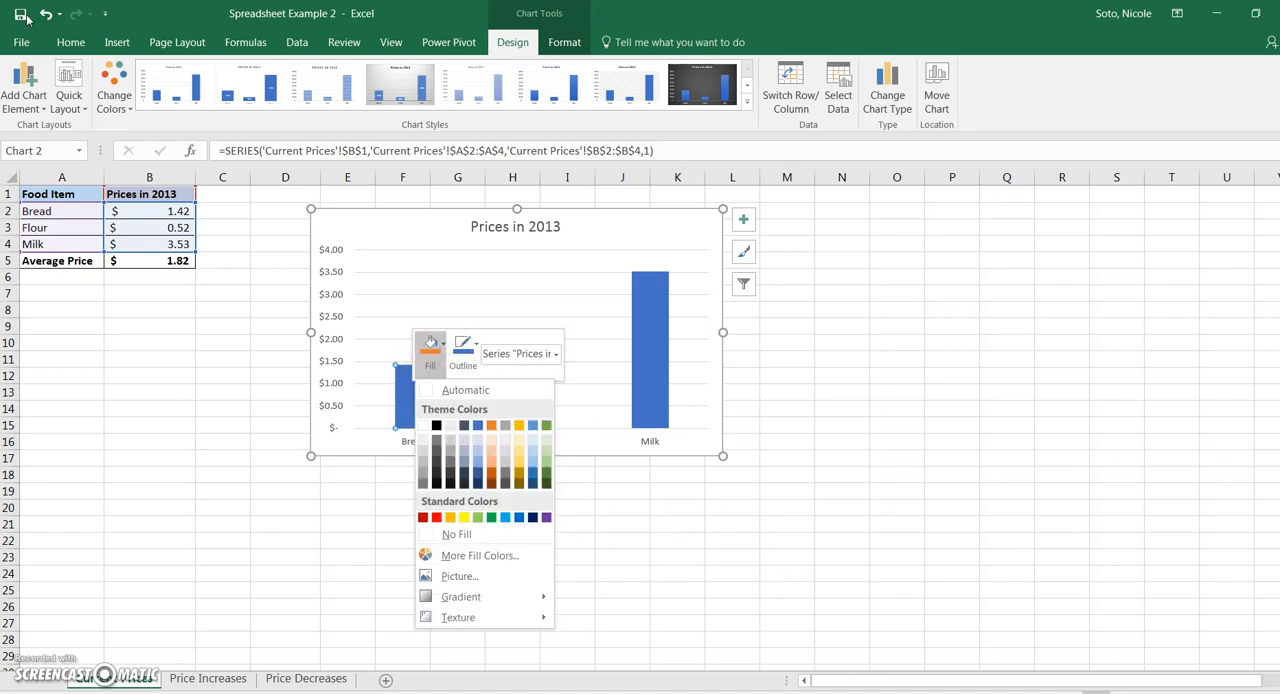
{"action": "left_click", "coordinate": [546, 426]}
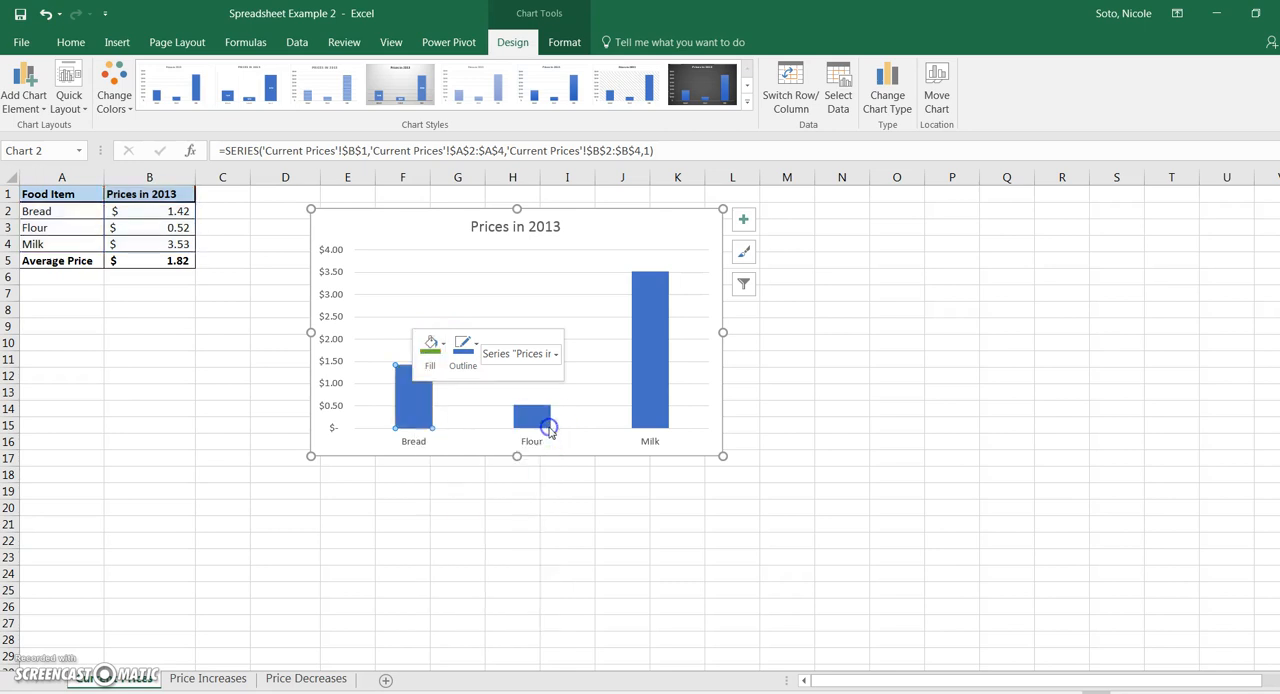
{"action": "left_click", "coordinate": [466, 346]}
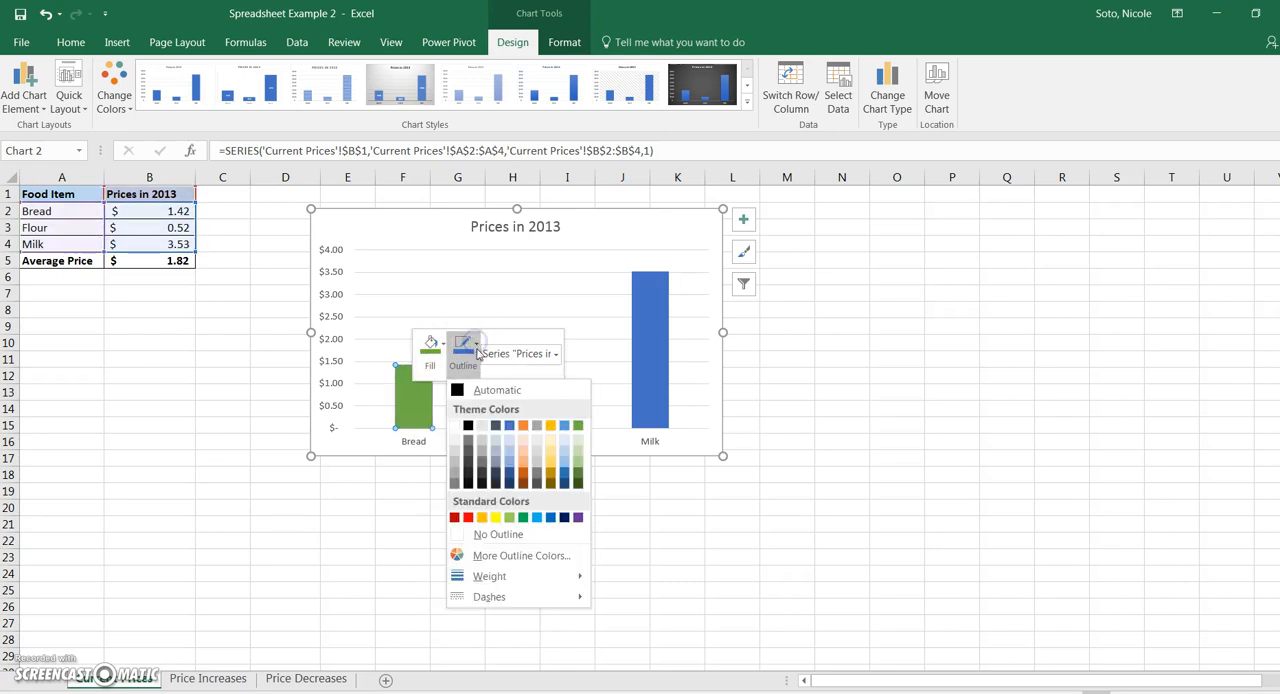
{"action": "left_click", "coordinate": [576, 427]}
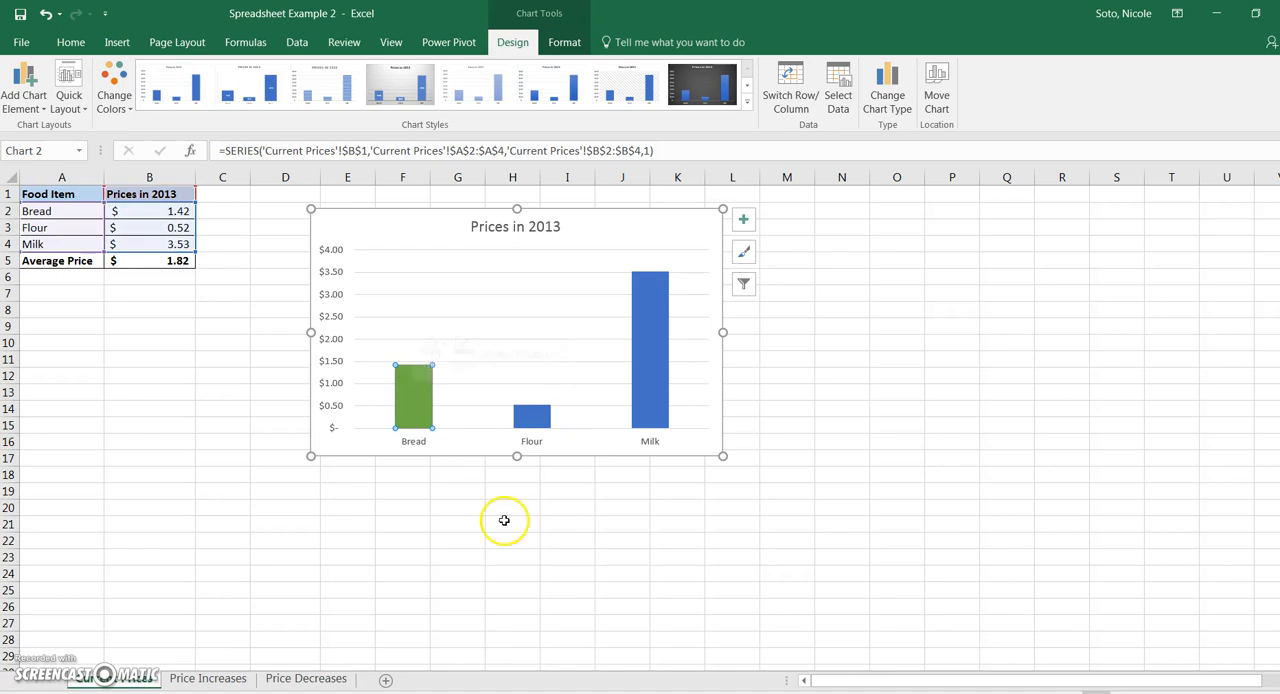
{"action": "left_click", "coordinate": [477, 521]}
- Give only the Flour bar in the chart a gold theme fill and a matching gold outline
{"action": "mouse_move", "coordinate": [533, 418]}
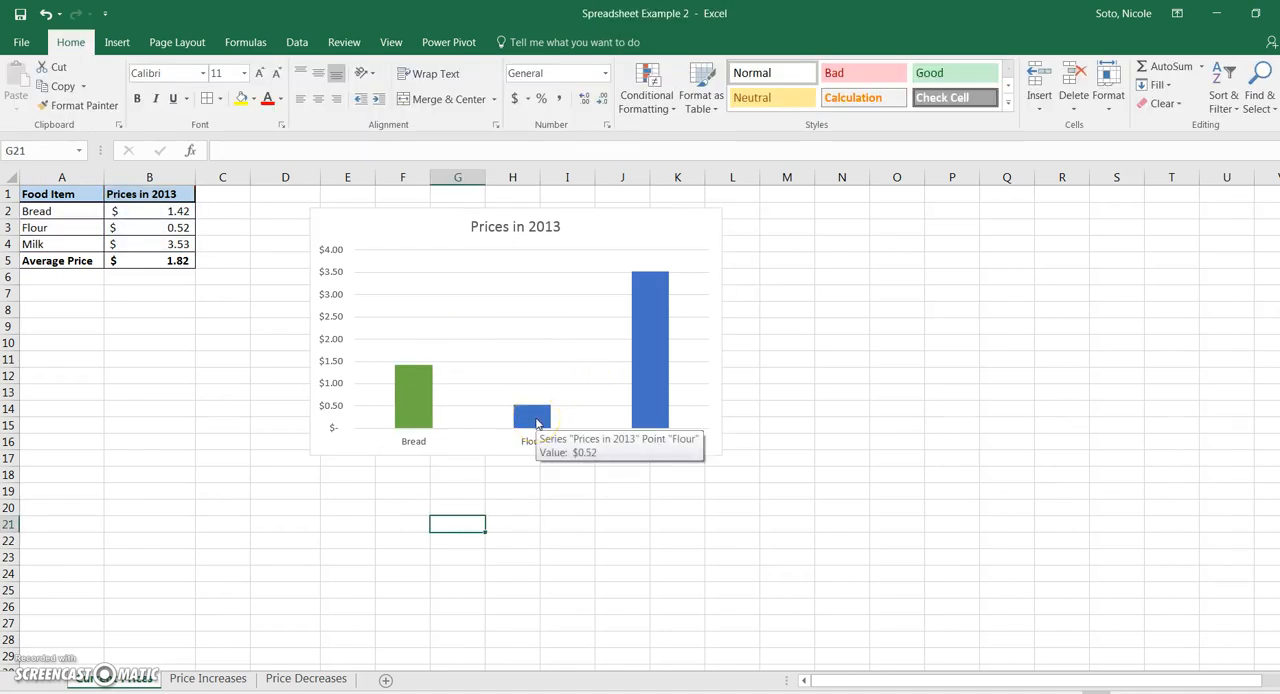
{"action": "left_click", "coordinate": [536, 422]}
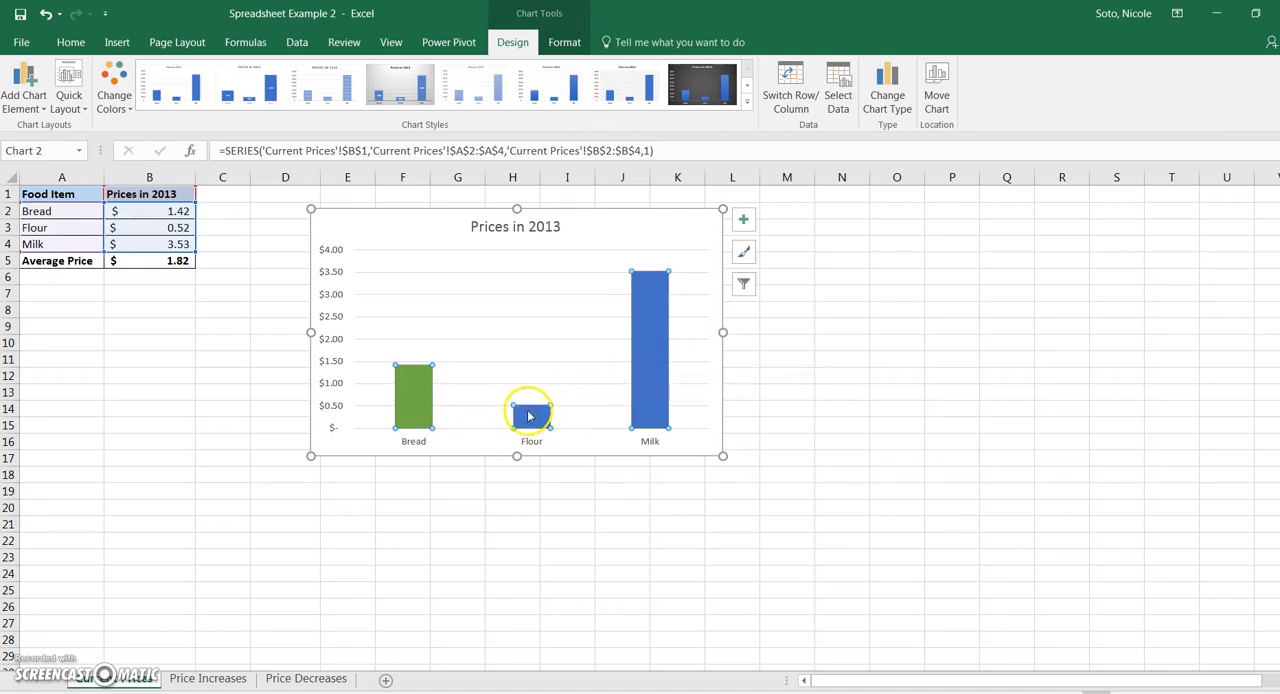
{"action": "left_click", "coordinate": [529, 428]}
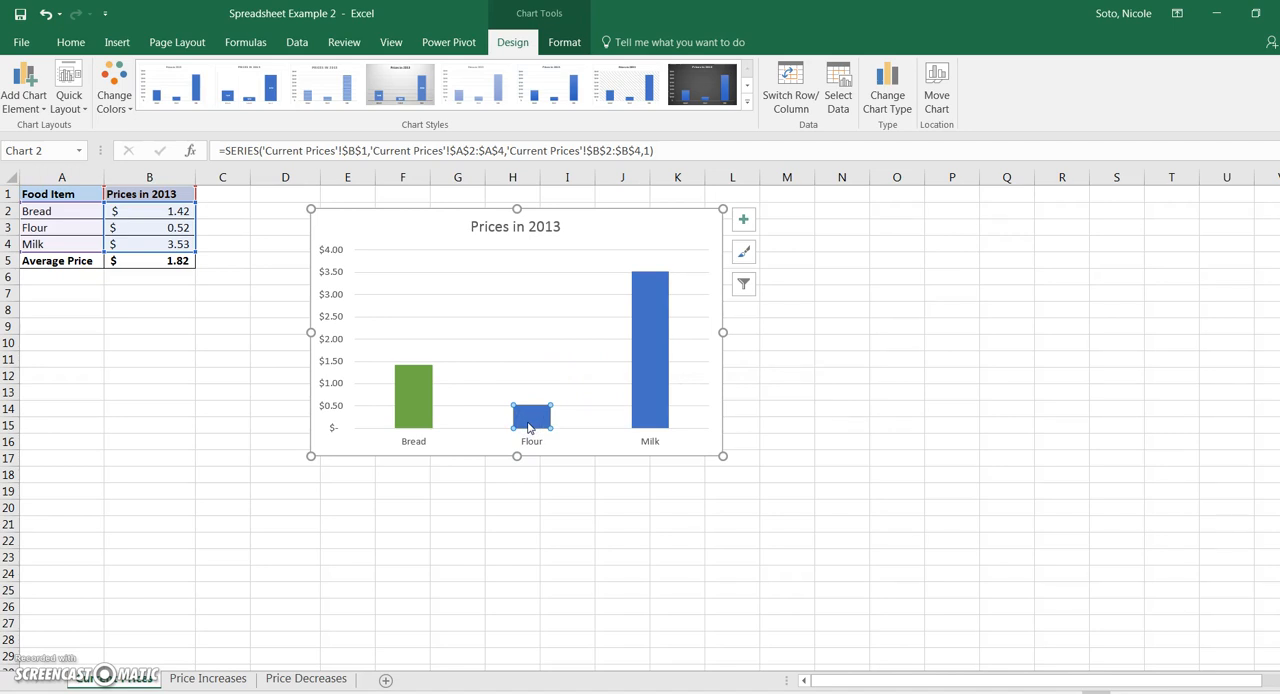
{"action": "right_click", "coordinate": [529, 428]}
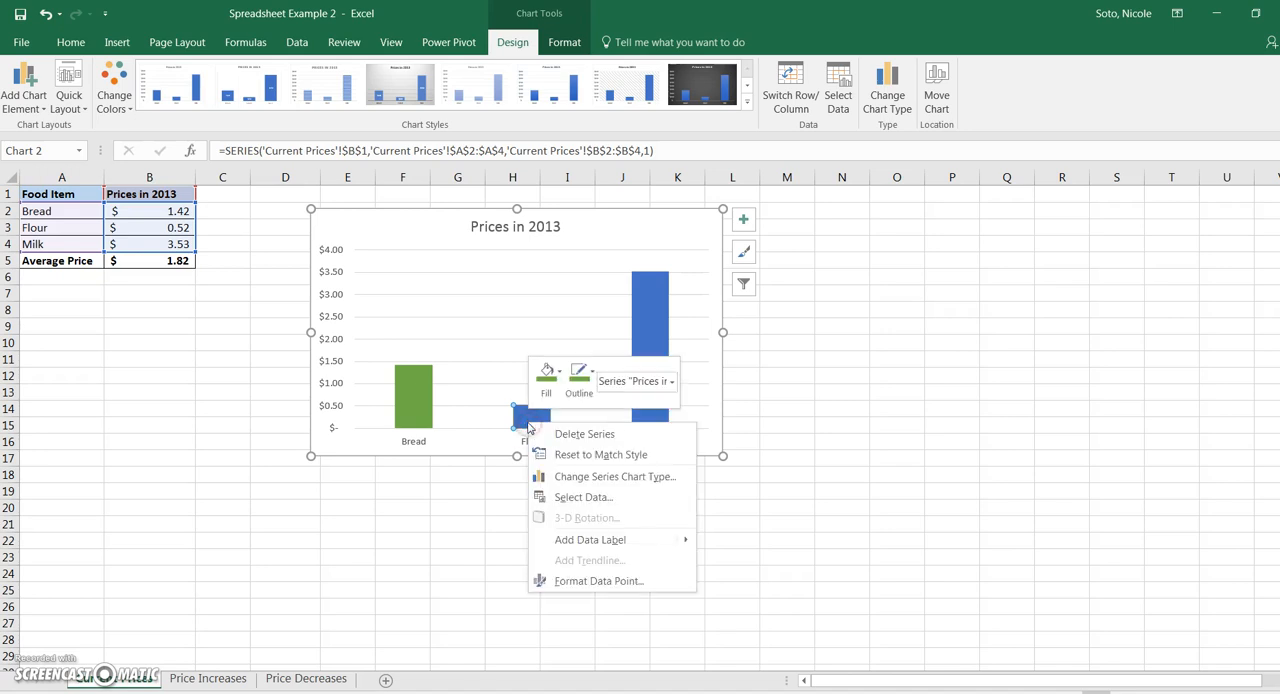
{"action": "left_click", "coordinate": [548, 376]}
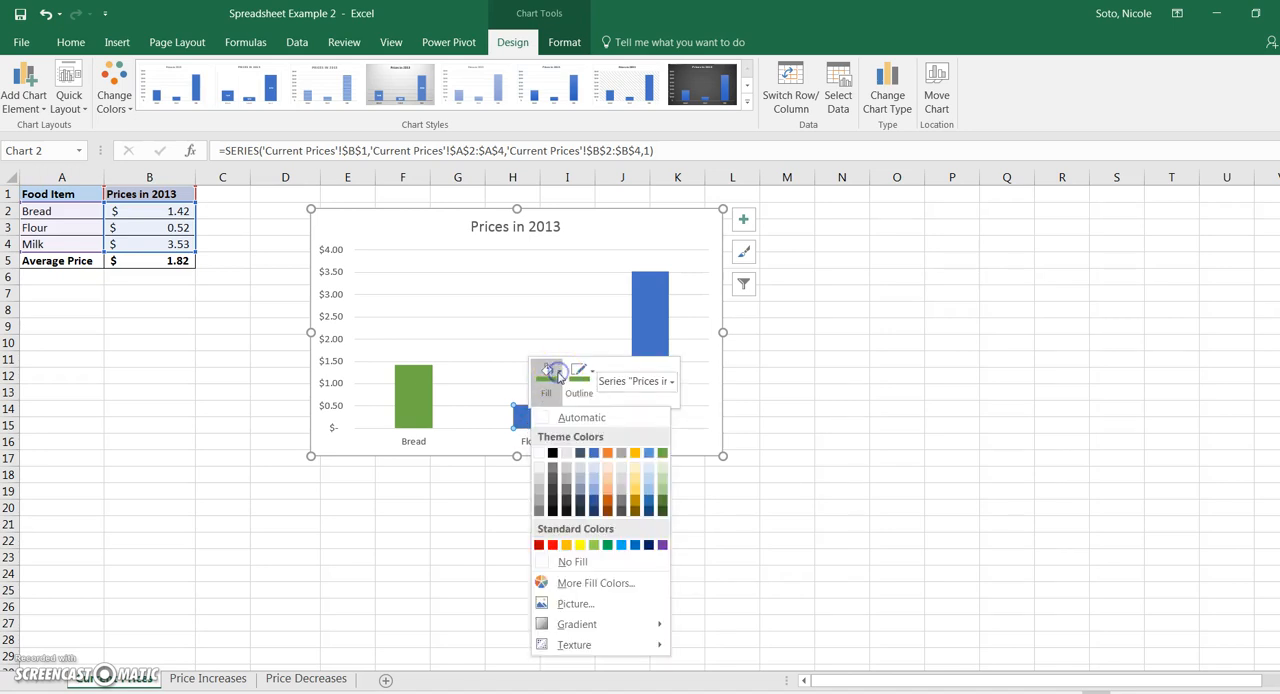
{"action": "left_click", "coordinate": [633, 456]}
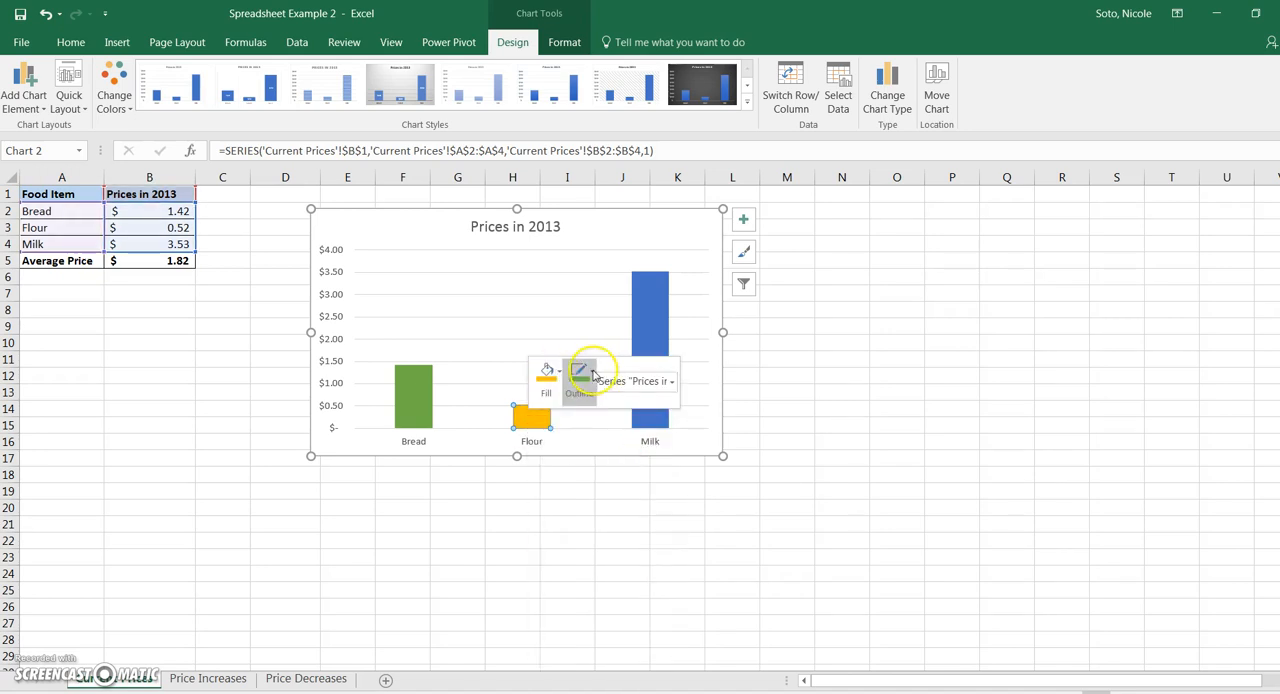
{"action": "left_click", "coordinate": [579, 375]}
{"action": "left_click", "coordinate": [666, 452]}
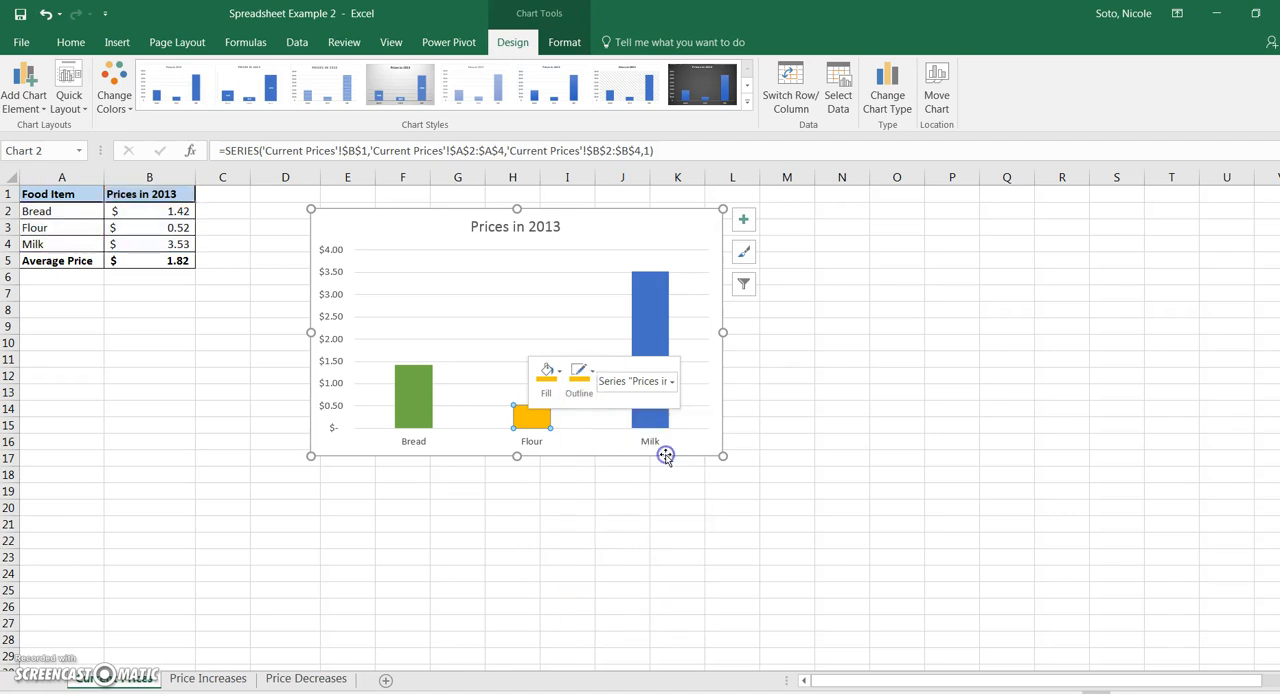
{"action": "left_click", "coordinate": [563, 478]}
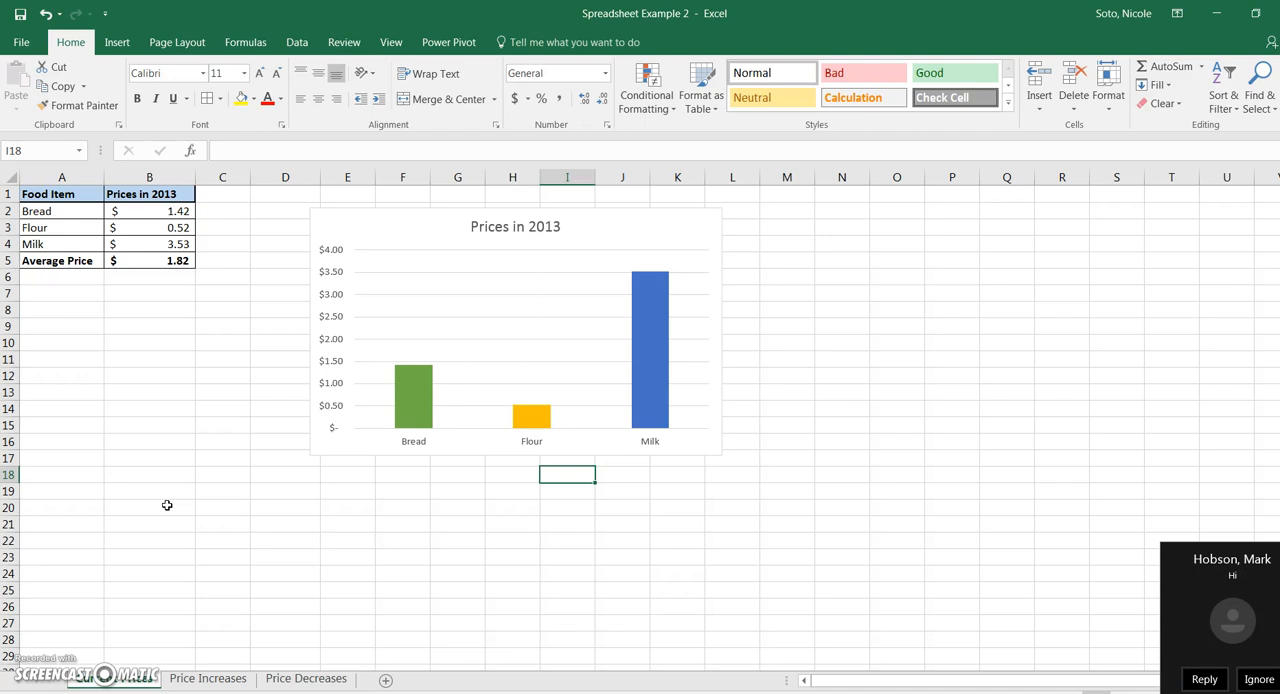
- Insert a 2-D Line chart from cells A1 to B4 and place it to the right of the column chart, ignoring incoming chat notifications
{"action": "left_click", "coordinate": [1260, 679]}
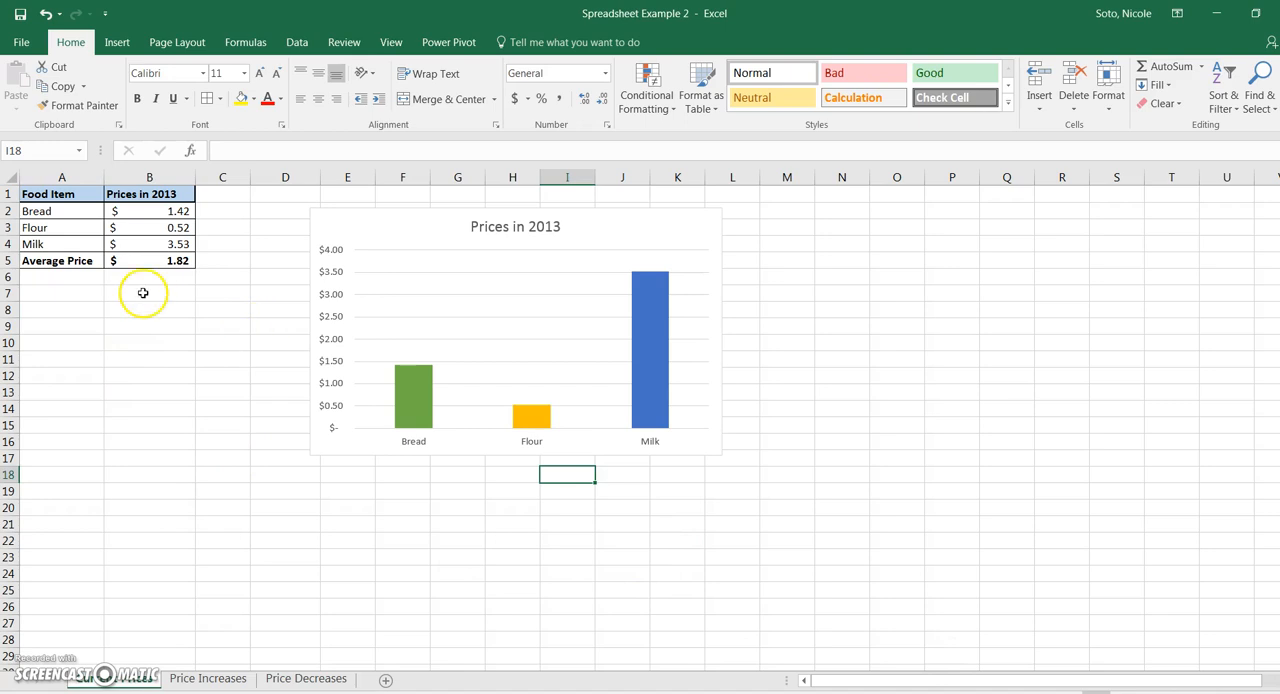
{"action": "left_click_drag", "start_coordinate": [48, 194], "coordinate": [140, 246]}
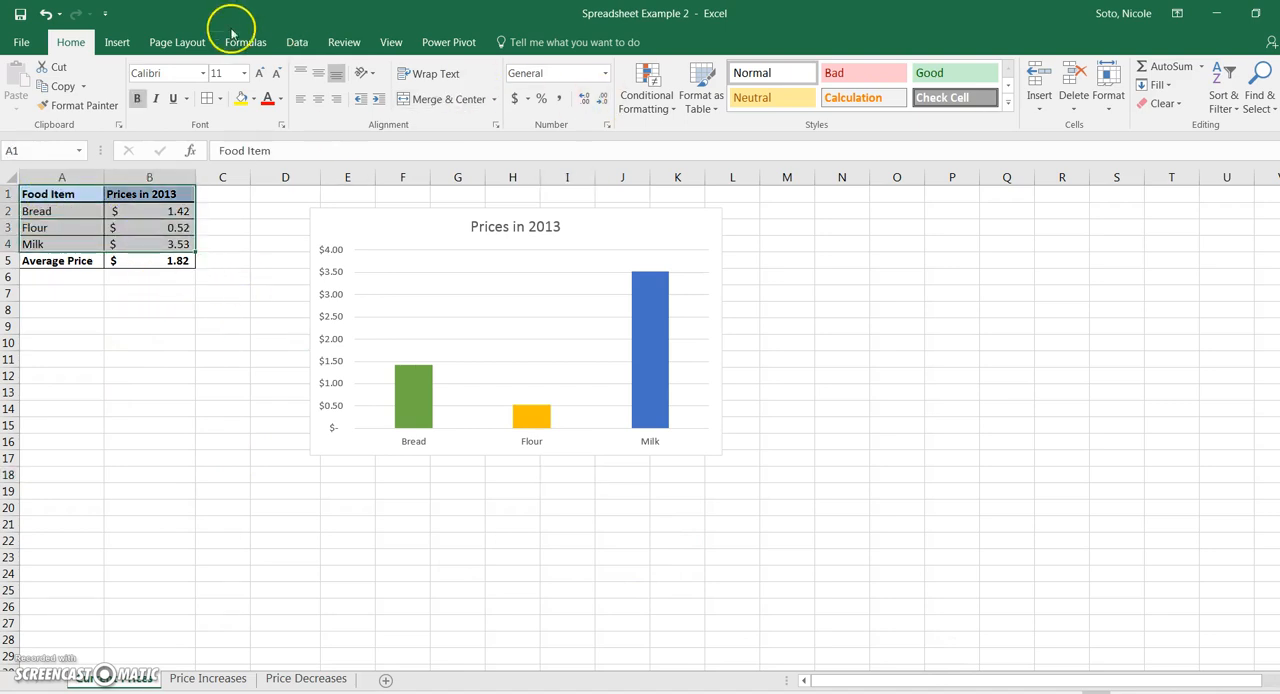
{"action": "left_click", "coordinate": [117, 40]}
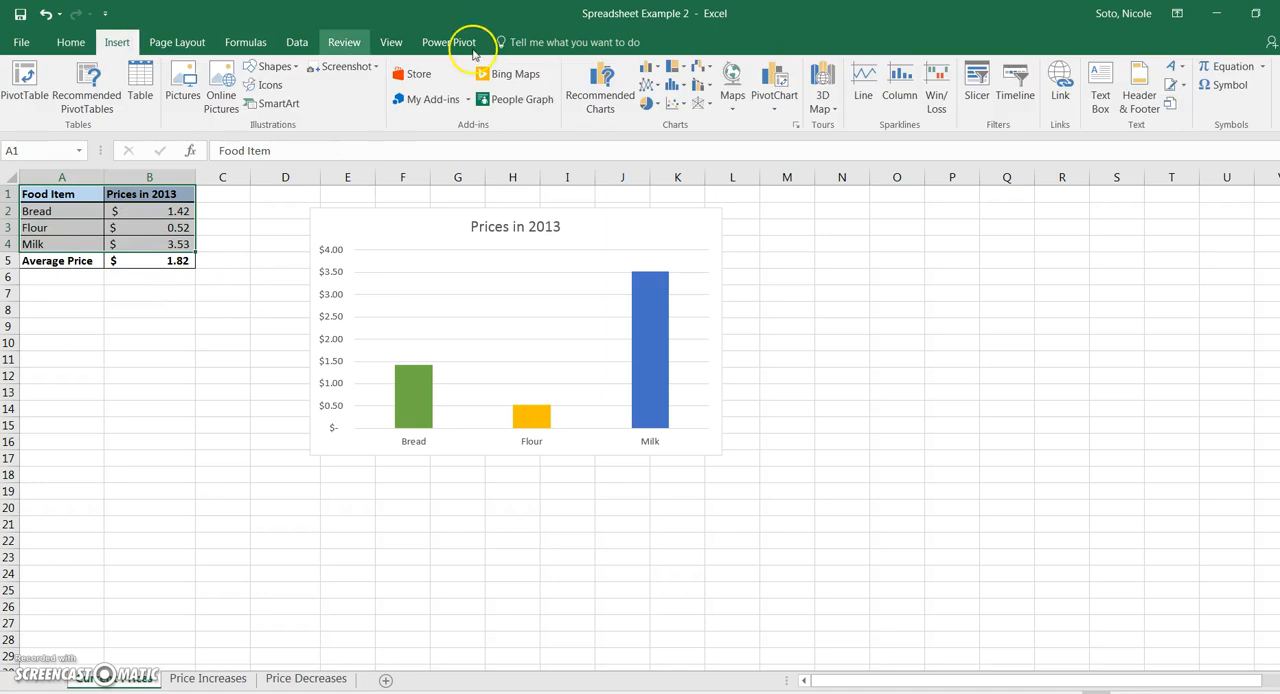
{"action": "left_click", "coordinate": [650, 87]}
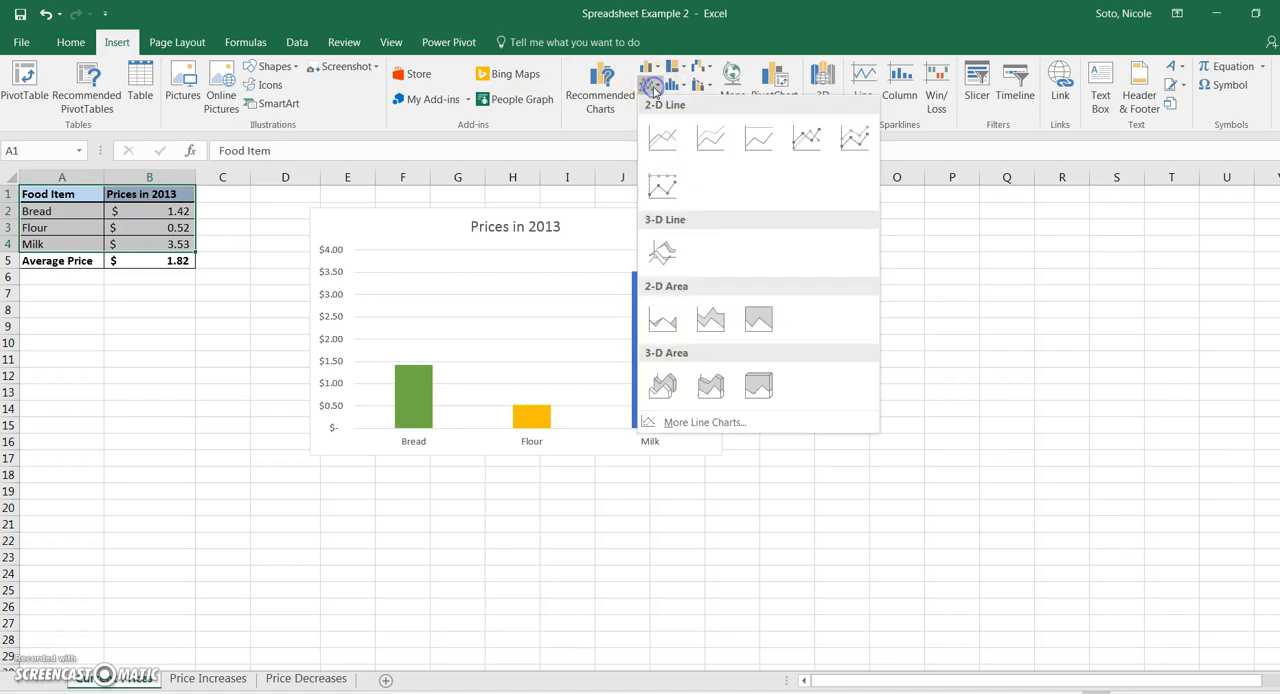
{"action": "left_click", "coordinate": [662, 145]}
{"action": "left_click", "coordinate": [1250, 678]}
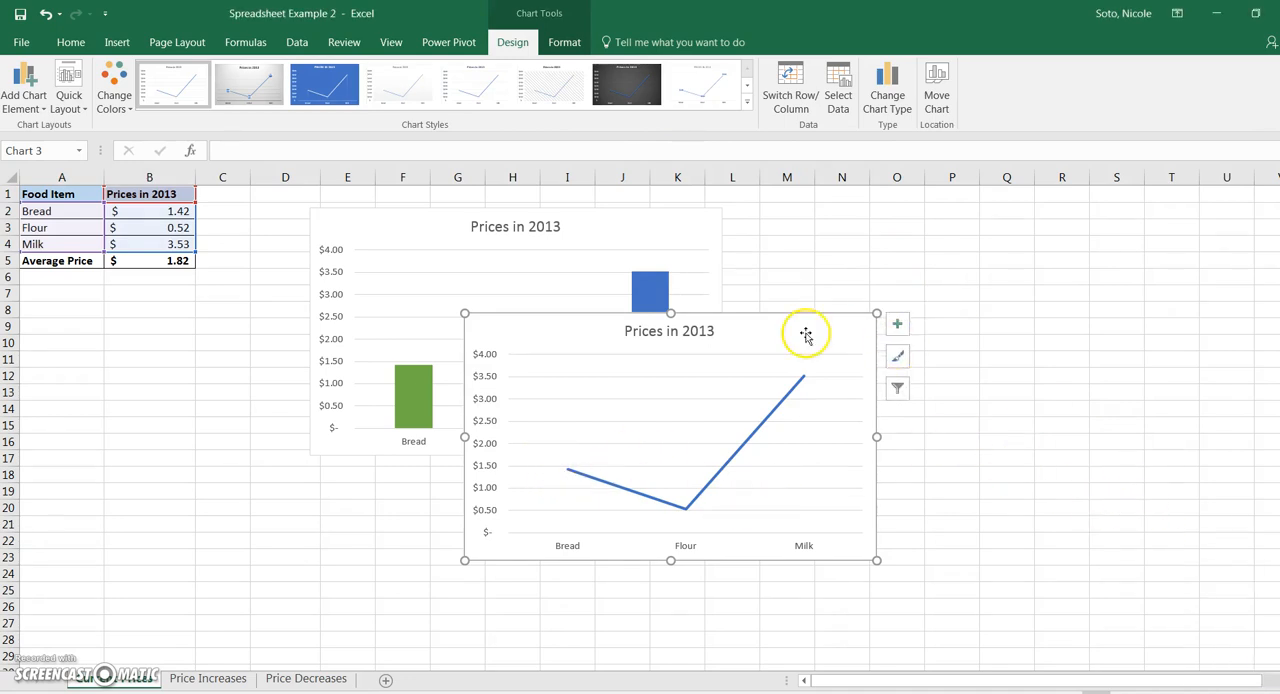
{"action": "left_click_drag", "start_coordinate": [820, 329], "coordinate": [1062, 218]}
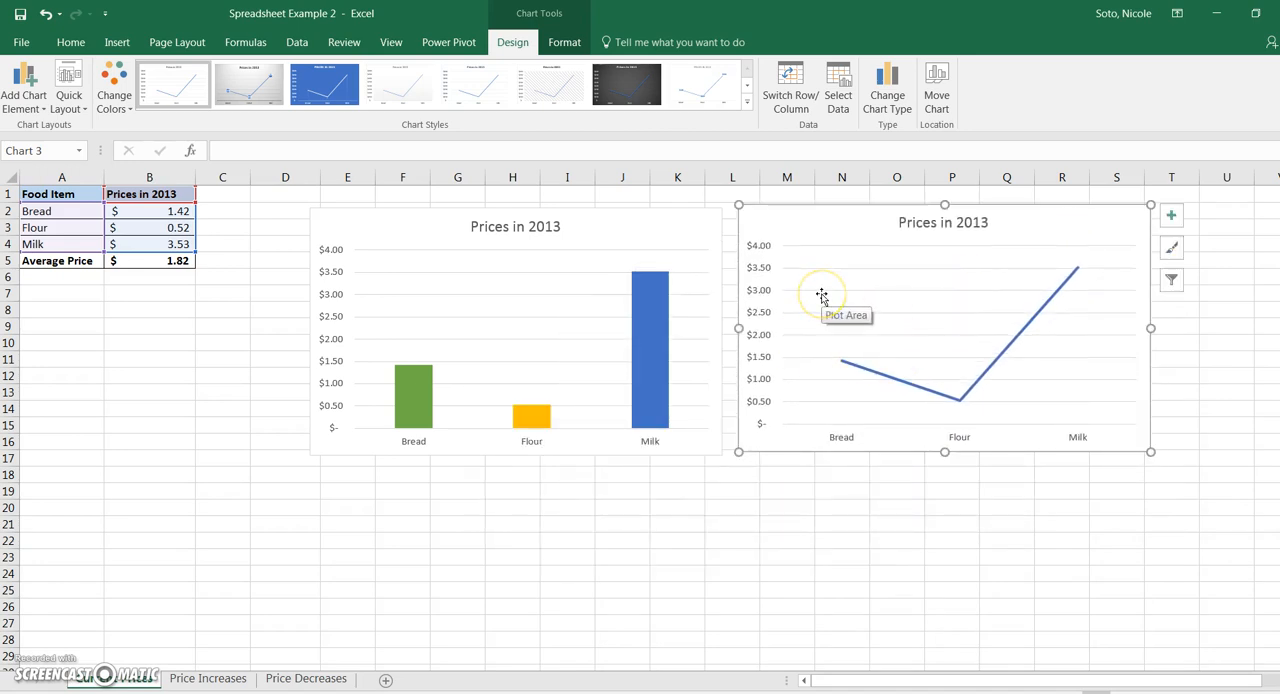